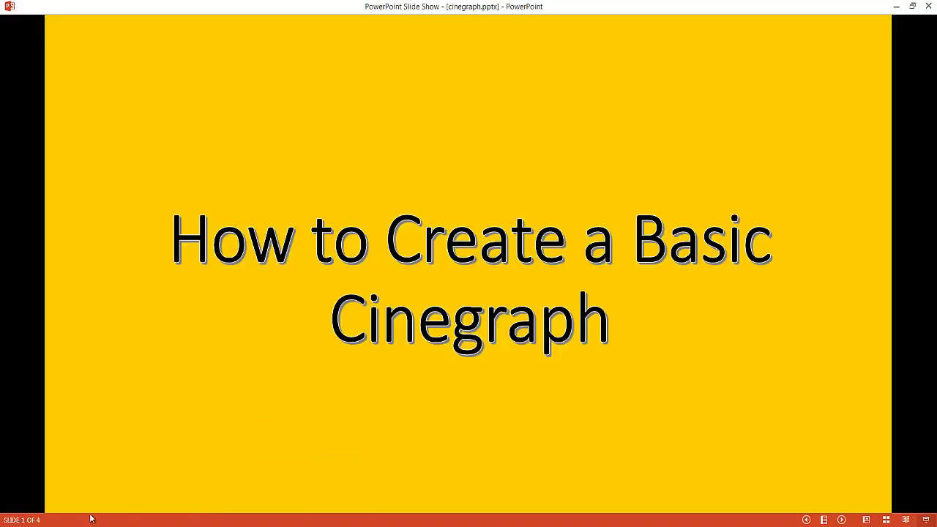
- Advance through the cinegraph slide show to view the example slides
left_click(78, 469)
key("Right")
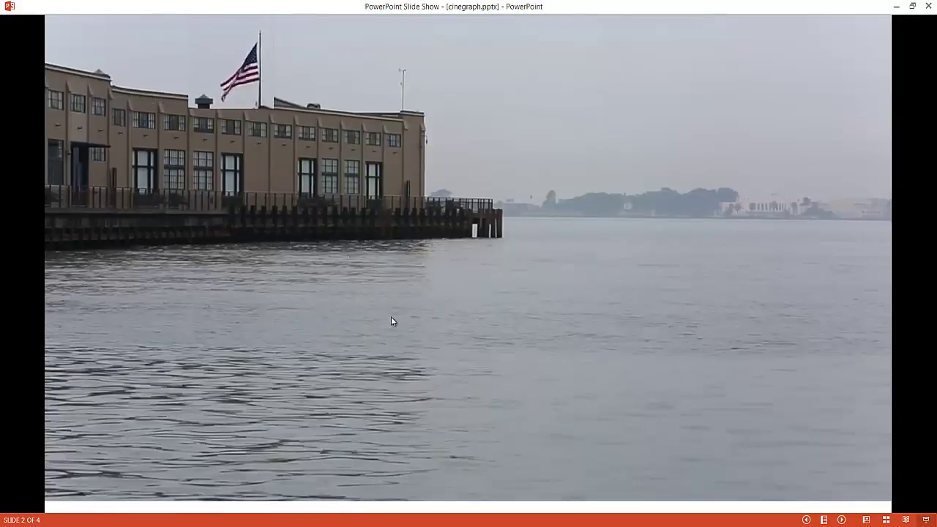
left_click(350, 344)
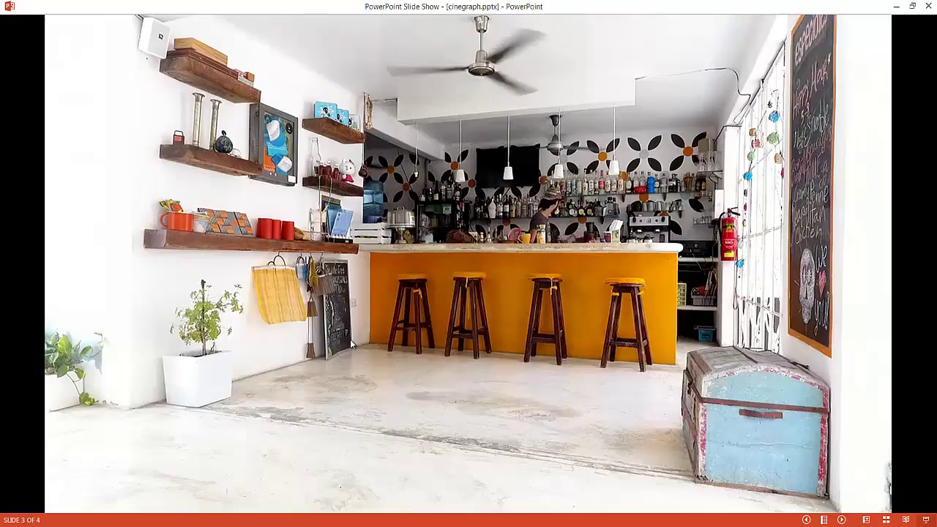
left_click(352, 344)
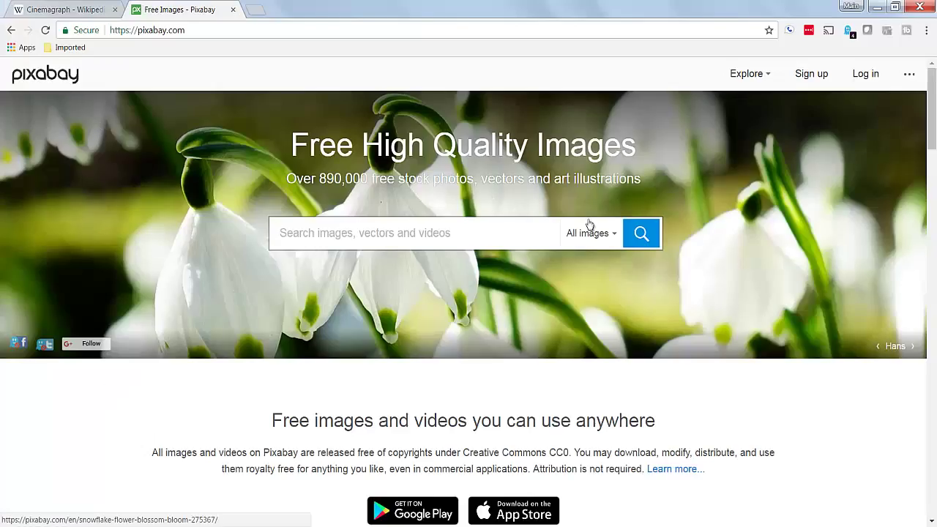
- Show the media type and other filter options of the Pixabay image search
left_click(612, 235)
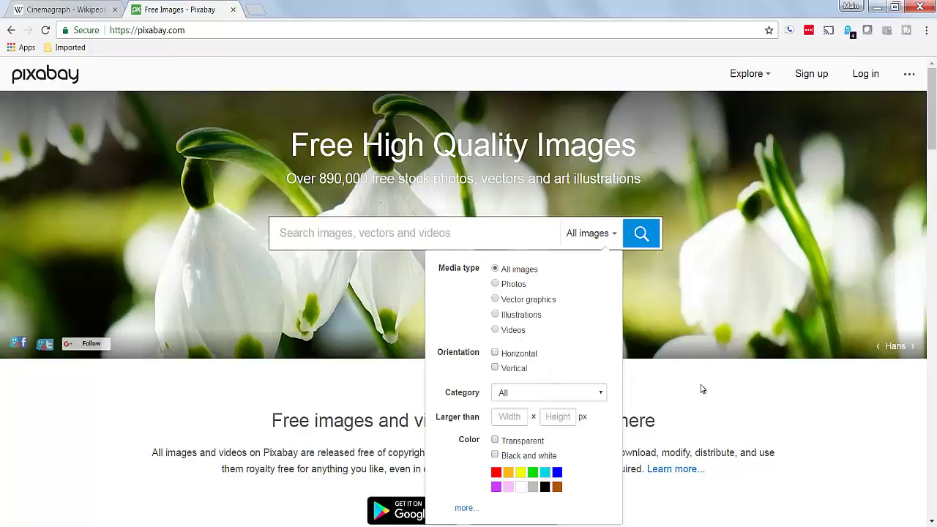
left_click(830, 429)
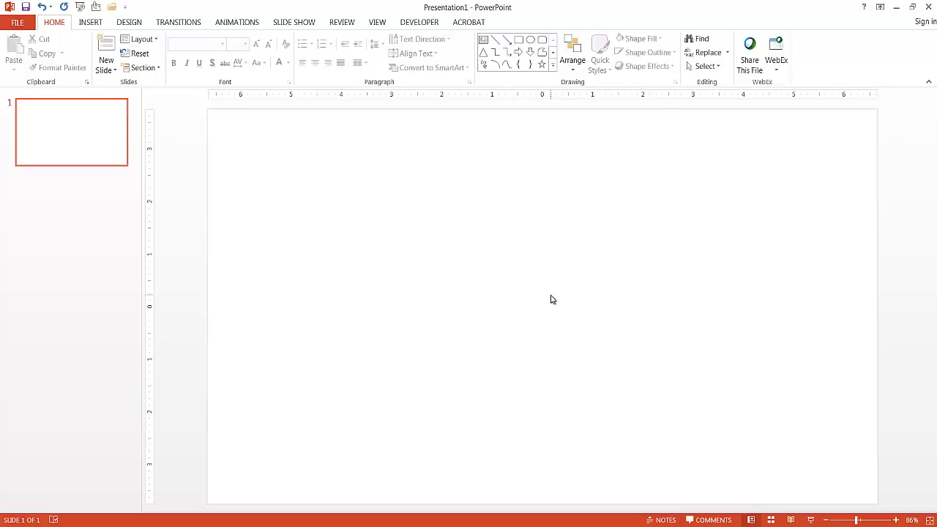
- Insert the video Bar - 7258.mp4 from the computer's cinegraph folder onto the blank slide
left_click(94, 27)
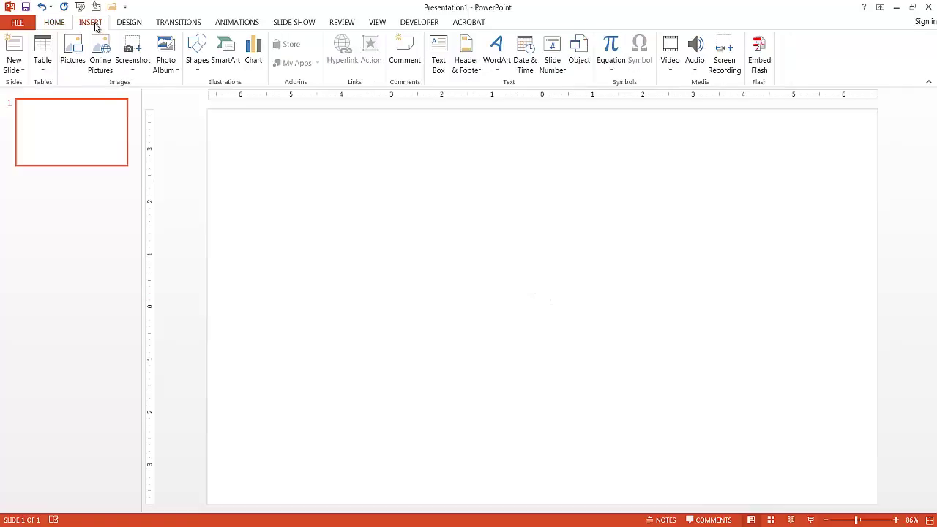
left_click(671, 53)
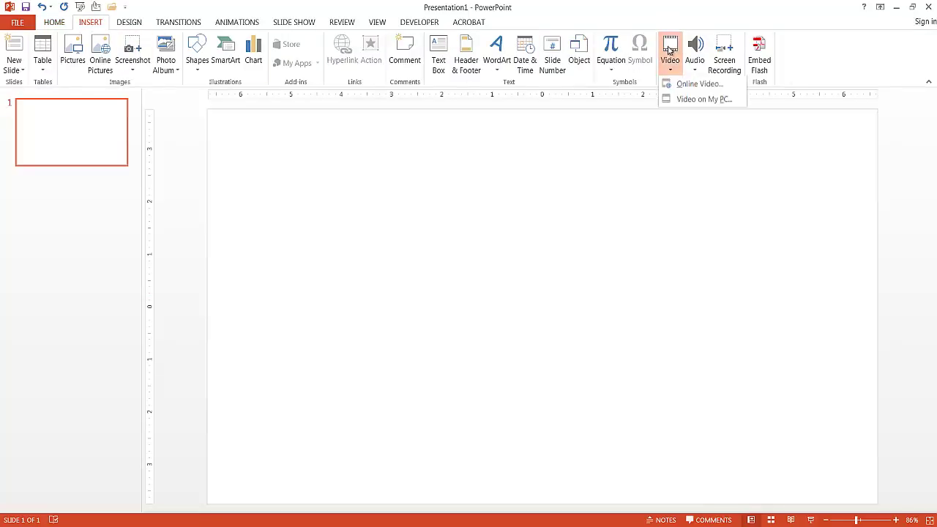
left_click(693, 99)
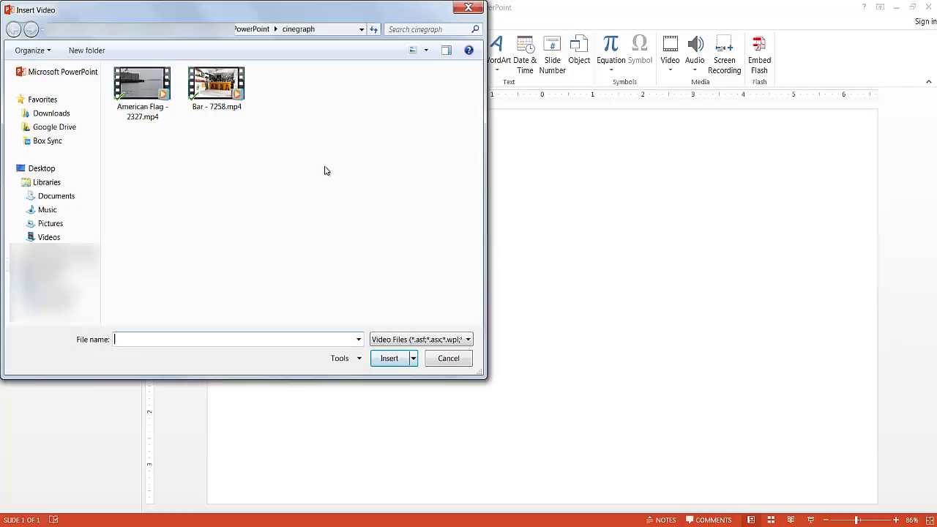
double_click(218, 90)
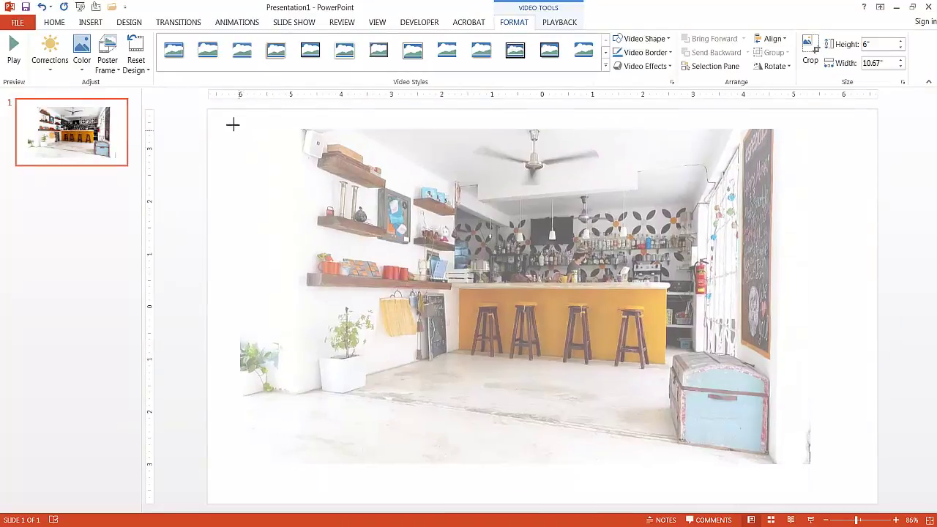
- Enlarge the bar video to cover the whole slide at 13.33" wide by 7.5" high, and play it
mouse_move(233, 124)
left_mouse_down()
mouse_move(212, 114)
mouse_move(227, 129)
mouse_move(221, 114)
left_mouse_up()
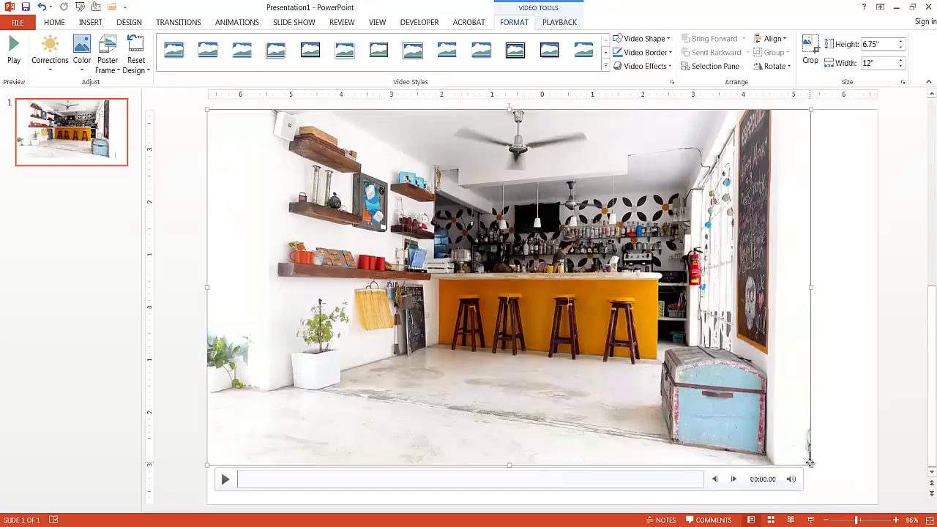
left_click_drag(810, 462, 879, 494)
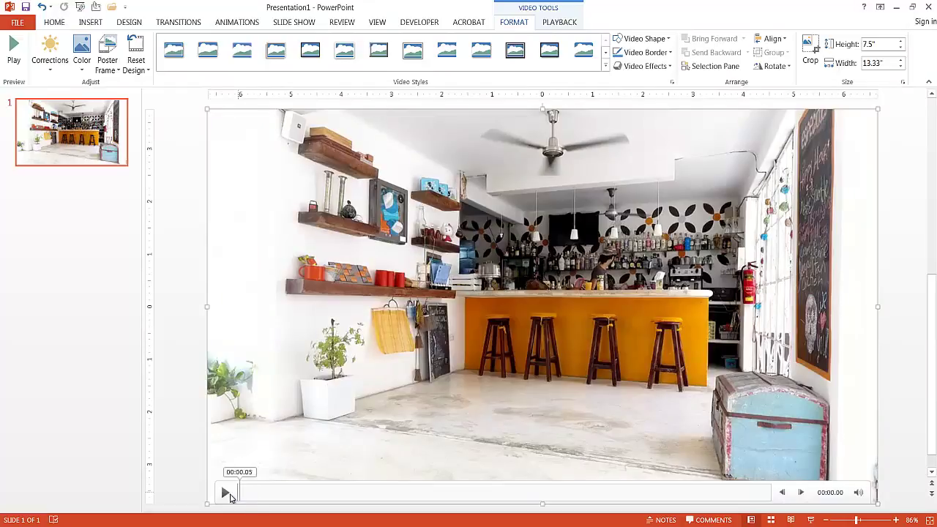
left_click(226, 499)
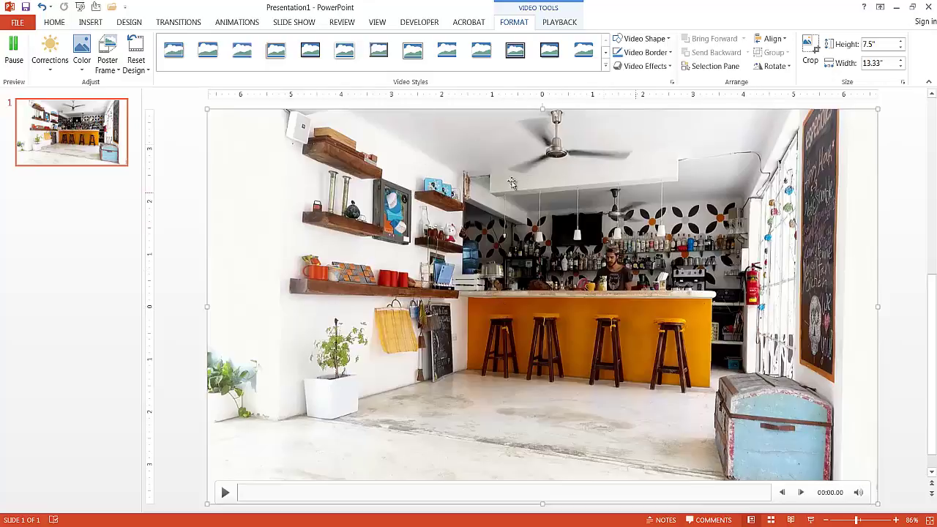
- Copy the bar video and add a new slide with the Blank layout after slide 1
key("ctrl+c")
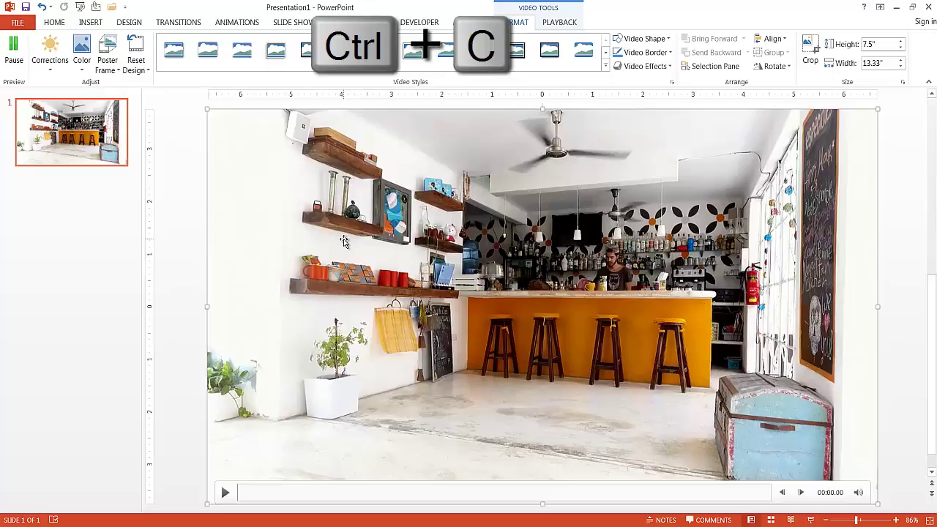
left_click(113, 225)
left_click(53, 24)
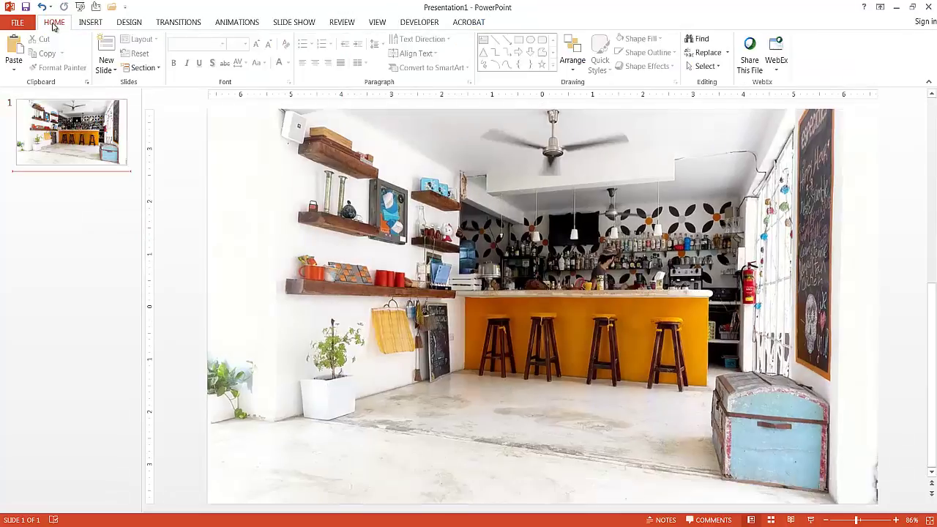
left_click(110, 71)
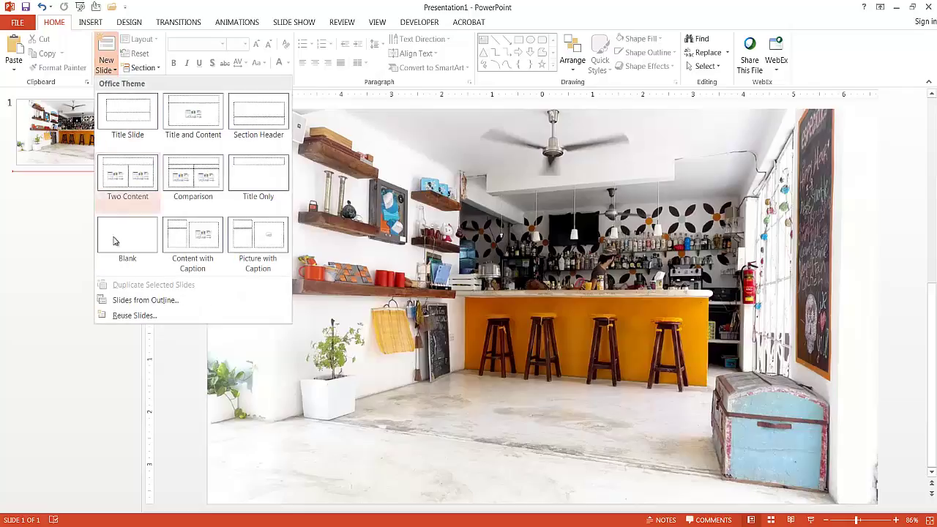
left_click(115, 242)
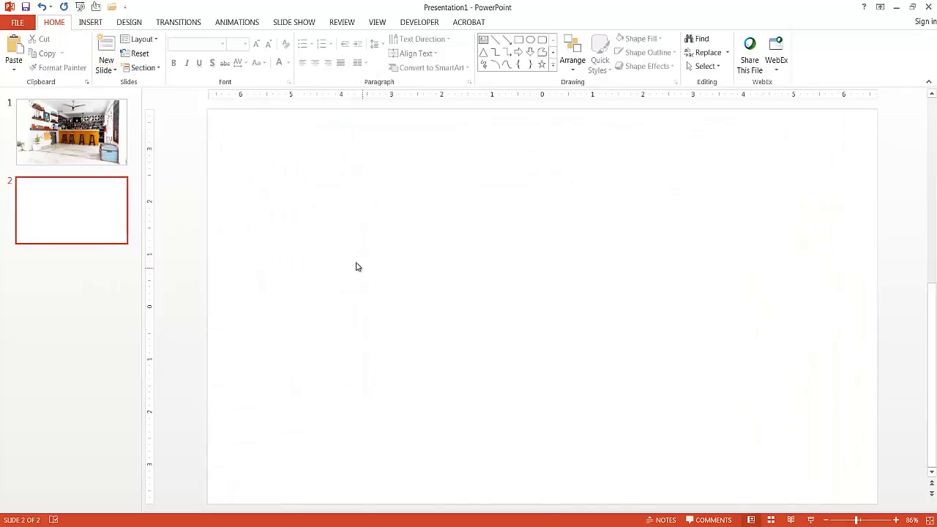
- Paste the copied video onto slide 2 as a picture using the paste options
left_click(347, 256)
key("ctrl+v")
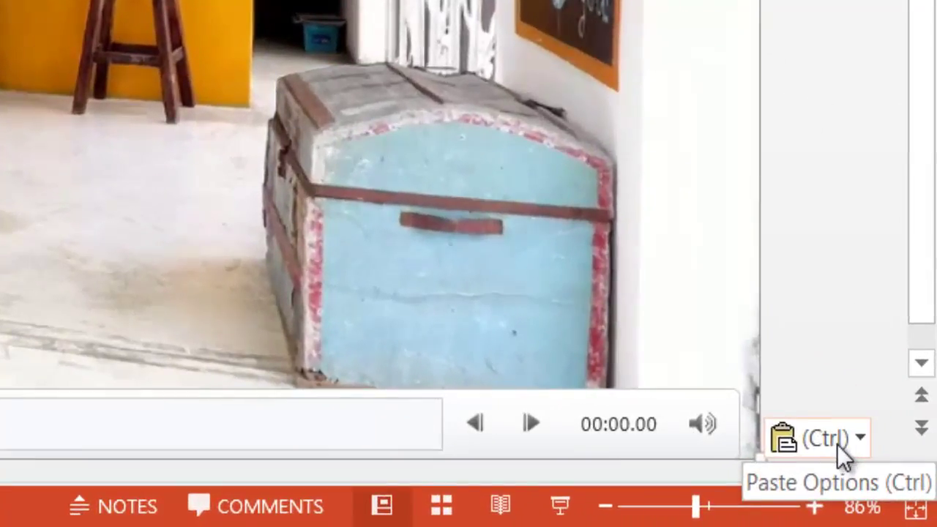
left_click(837, 445)
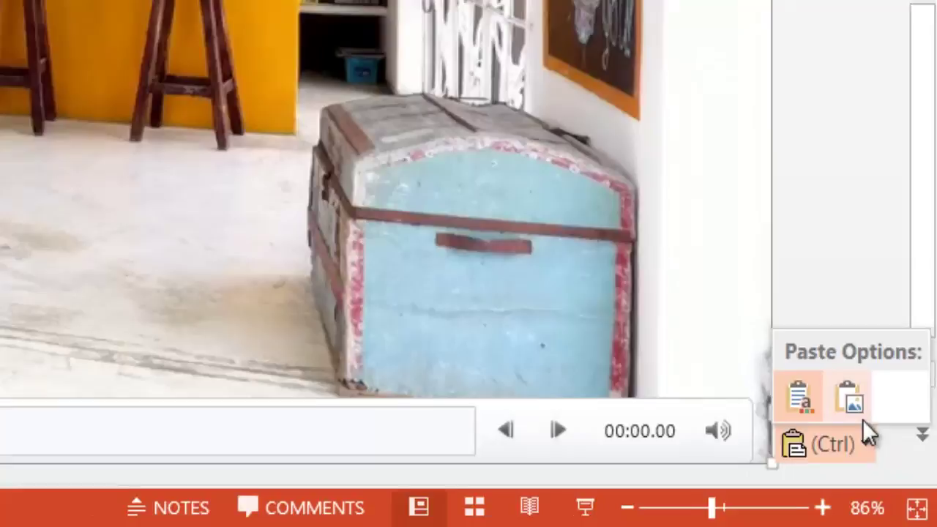
left_click(850, 396)
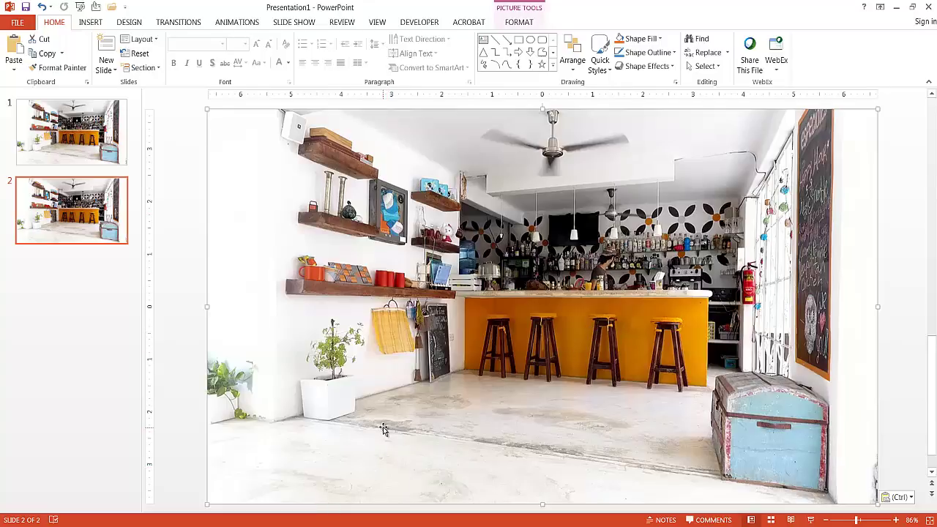
- Switch between slides 1 and 2 to compare the video with the still picture
left_click(86, 138)
mouse_move(389, 388)
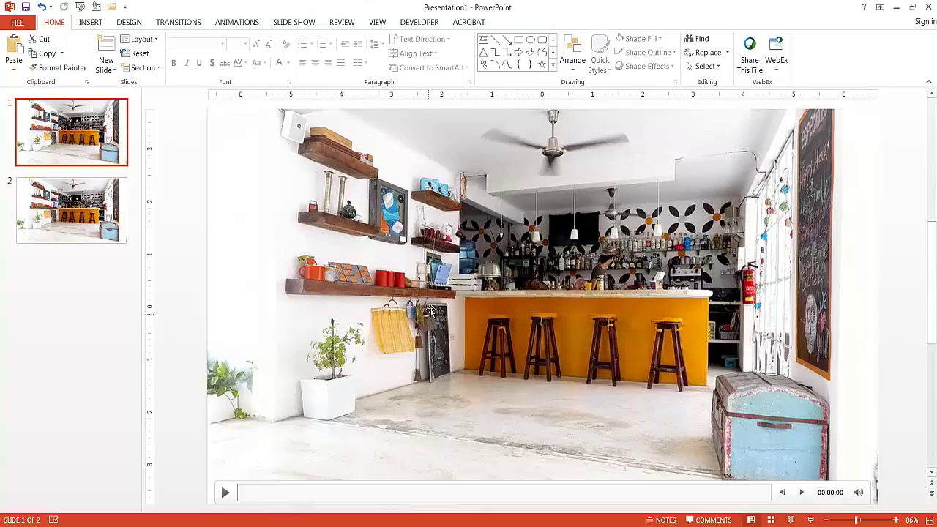
left_click(92, 226)
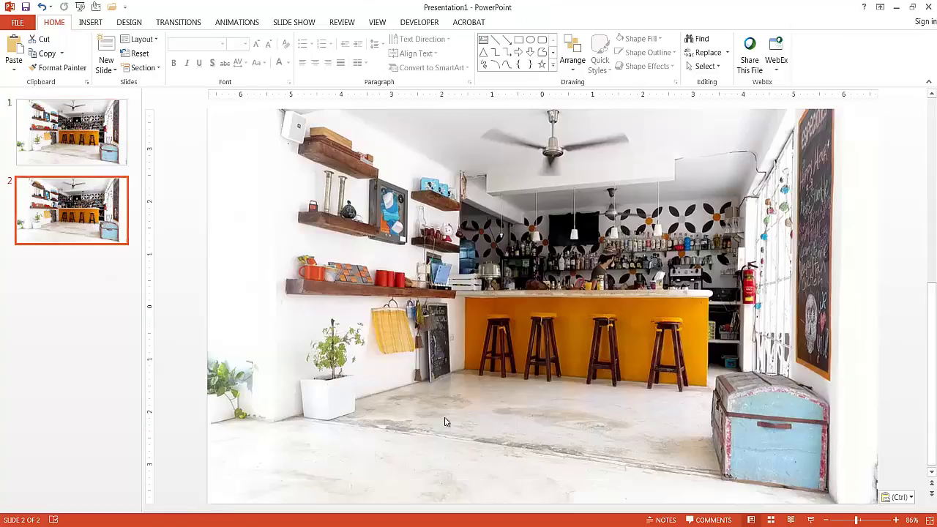
left_click(91, 137)
mouse_move(455, 323)
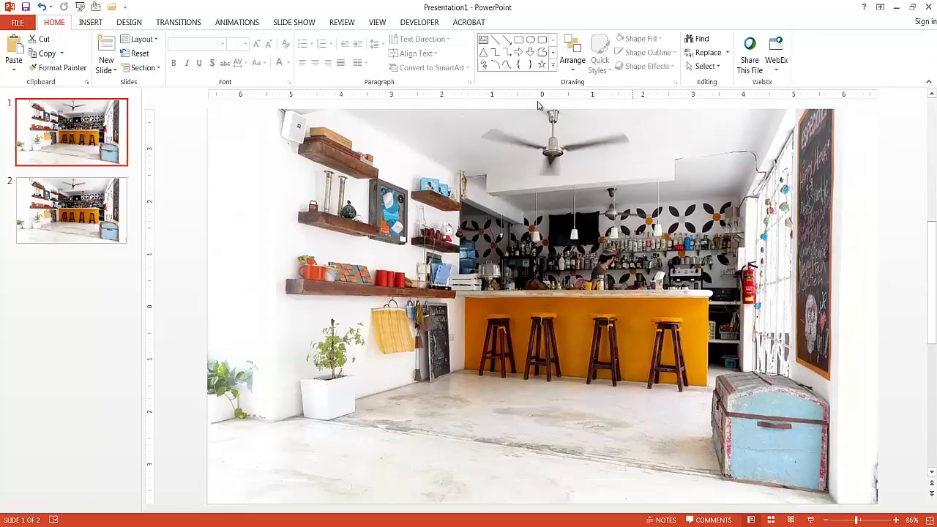
- Crop the left part of slide 1's video up to the bar counter's left end, to about 8.28" wide and 7.48" high
left_click(353, 224)
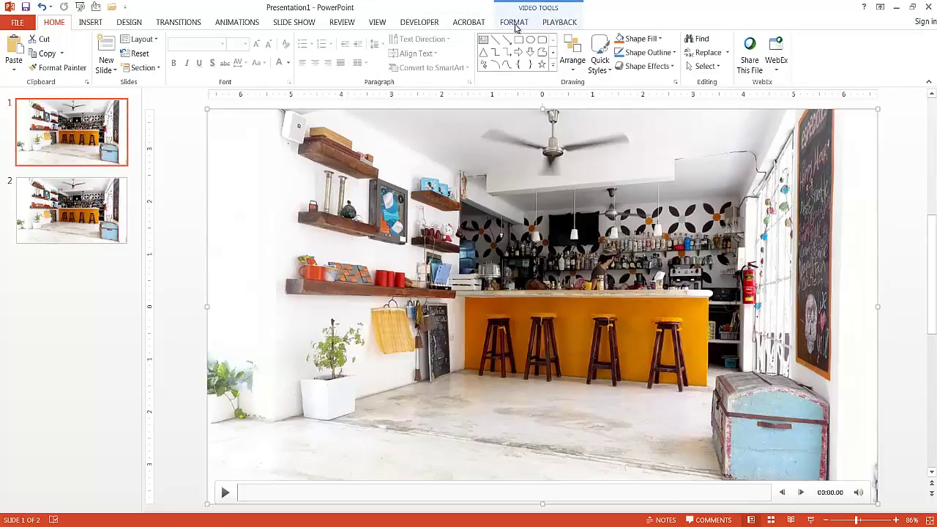
left_click(514, 22)
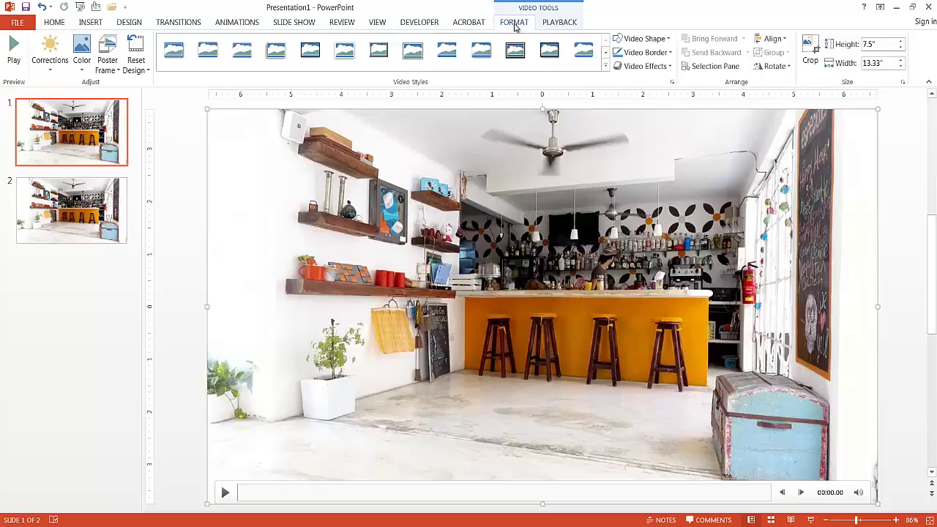
left_click(813, 48)
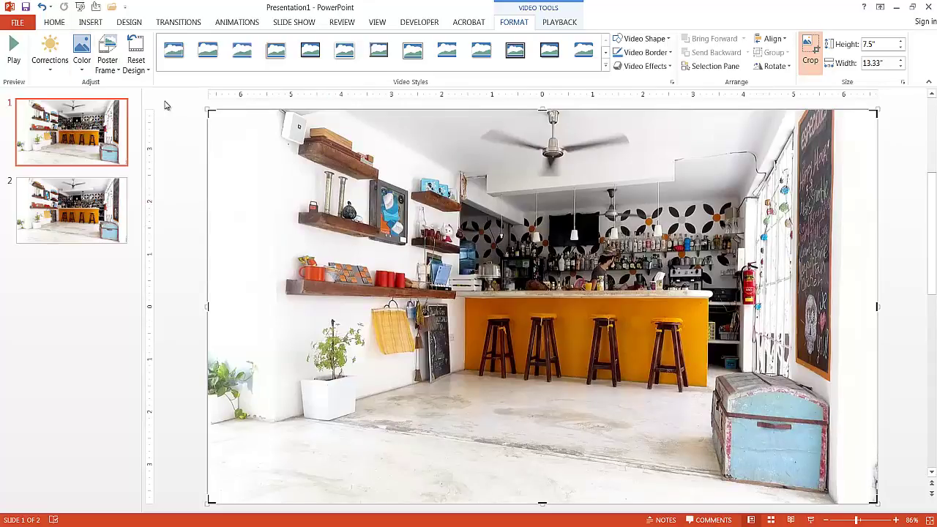
left_click_drag(212, 113, 463, 111)
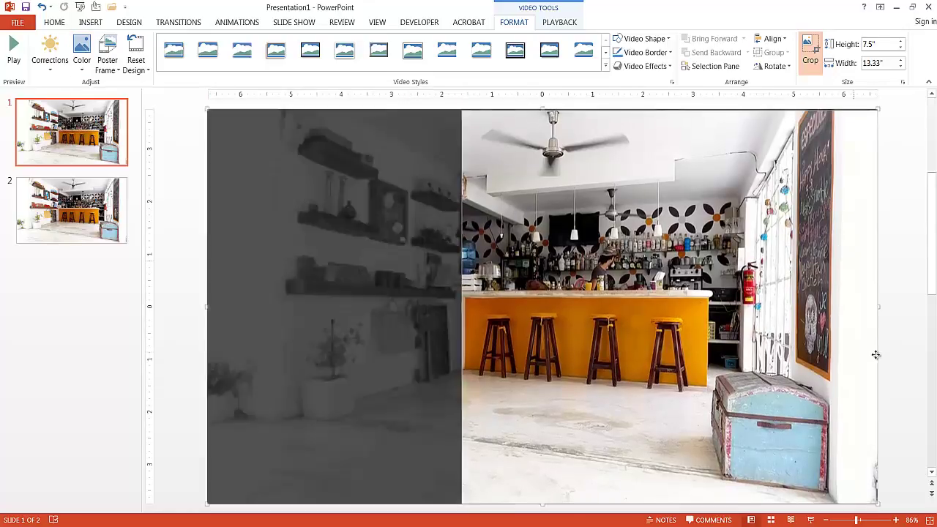
left_click_drag(878, 307, 703, 279)
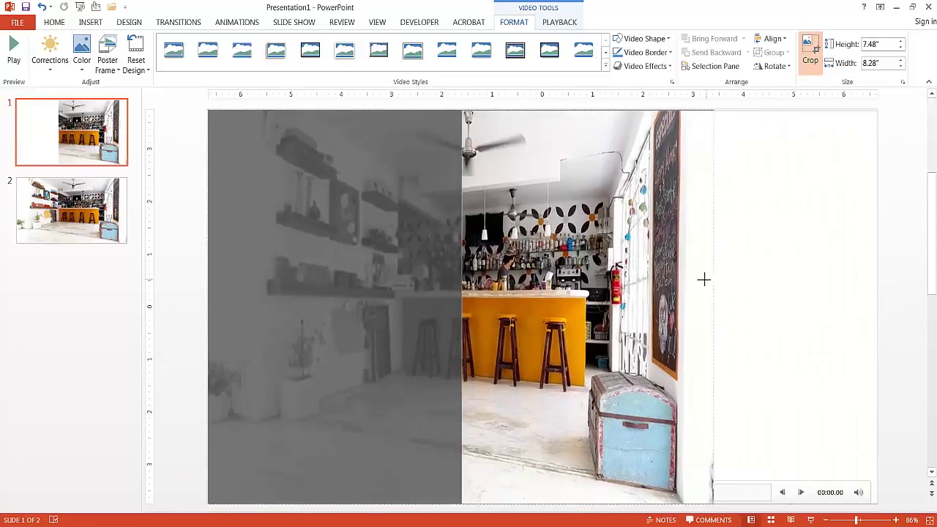
key("ctrl+z")
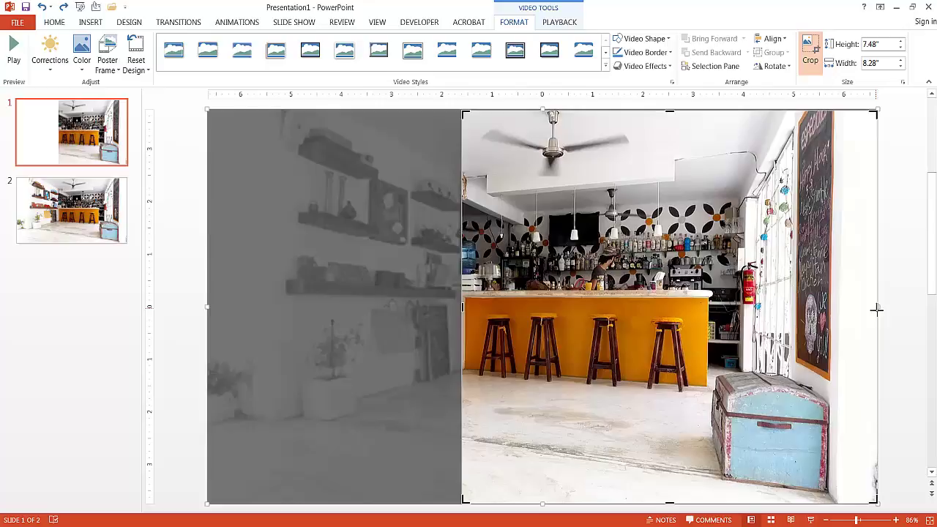
- Crop the video's right and lower parts down to the ceiling fan, about 3.55" wide by 1.41" high, and play it
left_click_drag(877, 307, 640, 294)
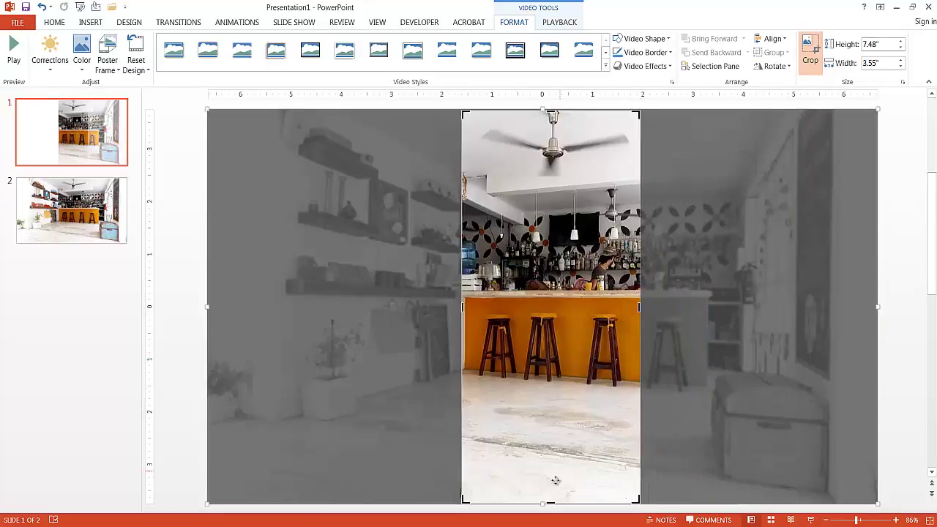
left_click_drag(550, 503, 554, 183)
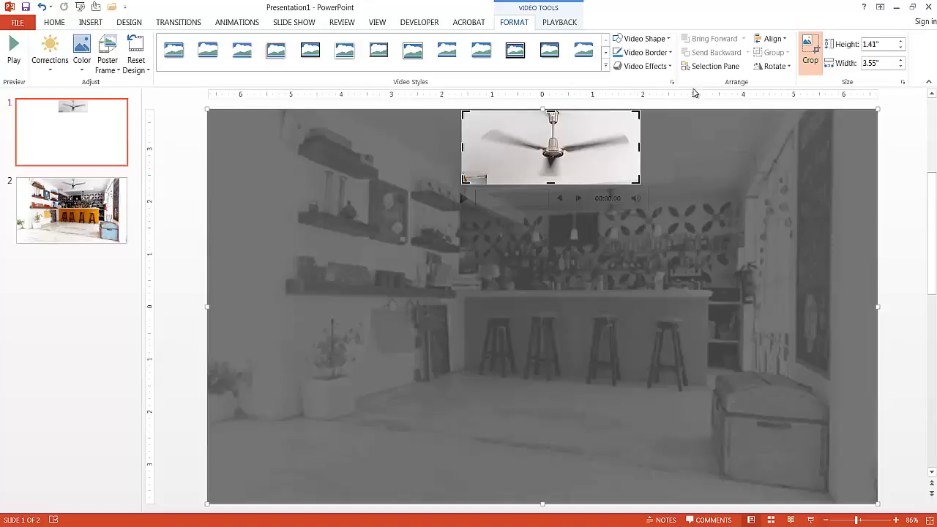
left_click(811, 47)
left_click(811, 47)
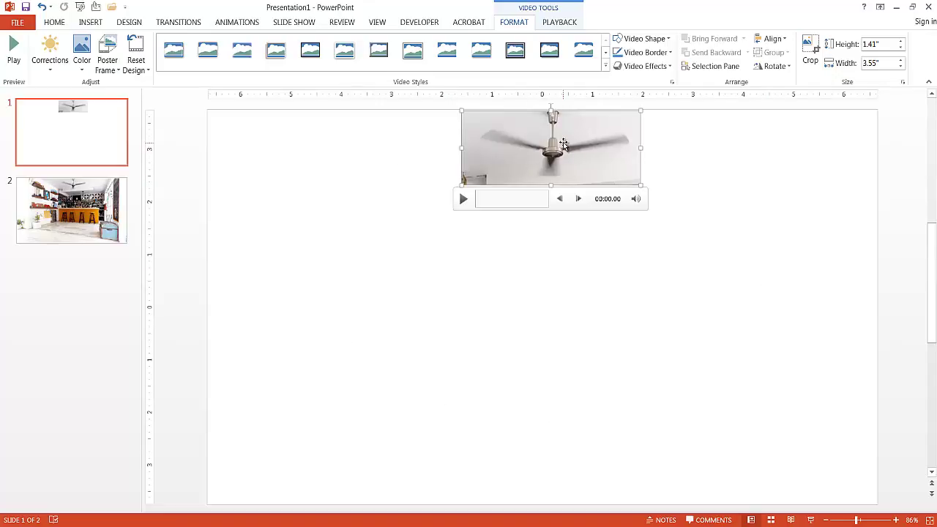
left_click(450, 249)
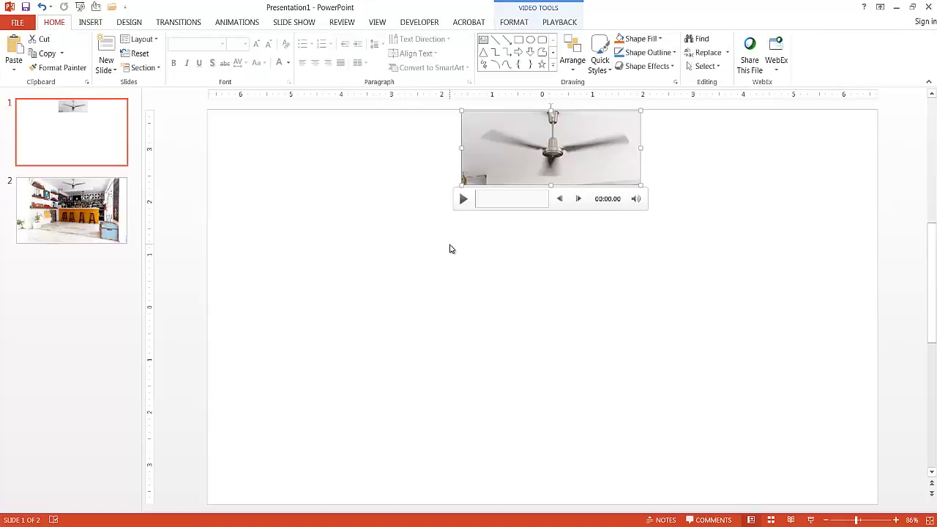
left_click(462, 199)
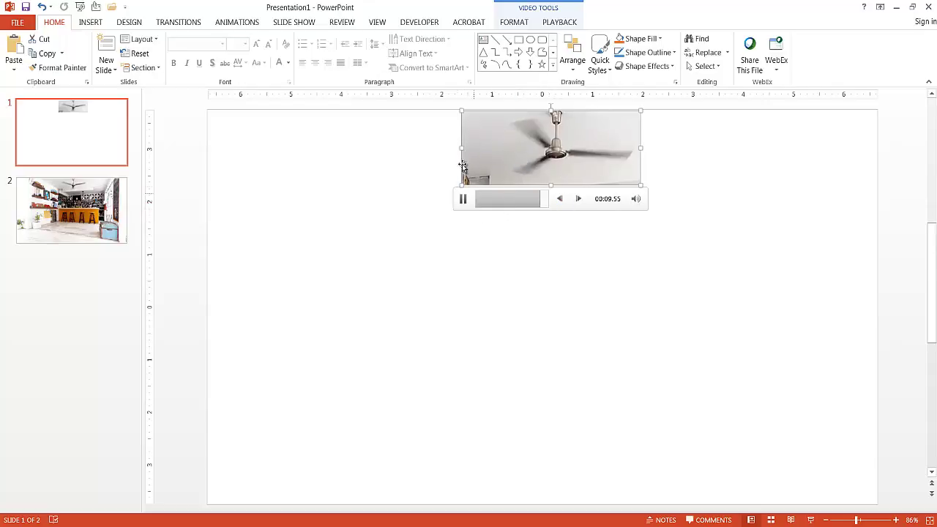
- Trim the fan video on slide 1 to end at 00:00.968 and play the shortened clip
left_click(560, 23)
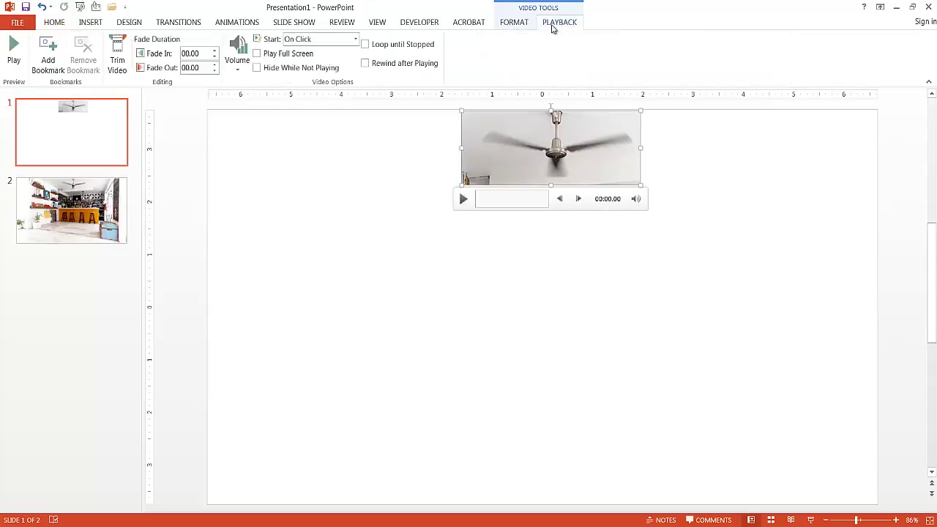
left_click(119, 55)
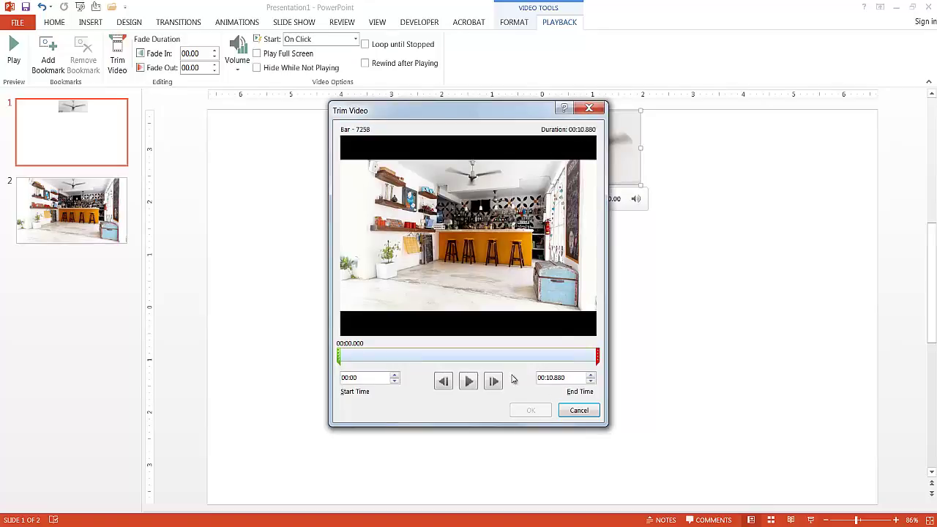
left_click(598, 356)
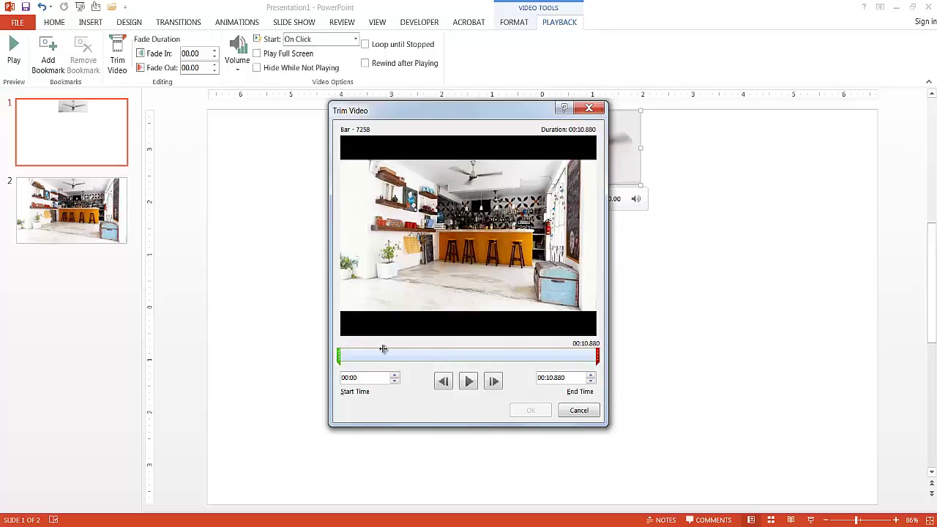
mouse_move(383, 350)
left_mouse_down()
mouse_move(344, 356)
mouse_move(369, 356)
left_mouse_up()
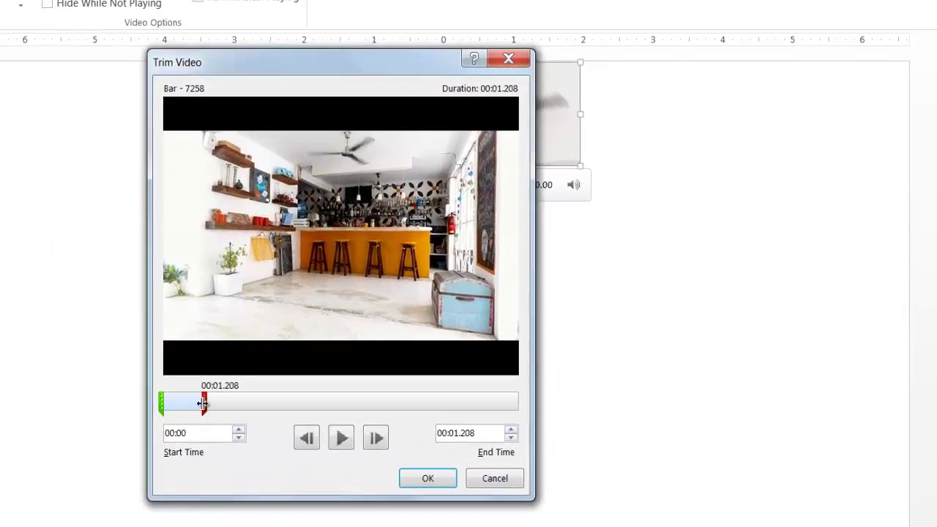
left_click_drag(203, 403, 197, 403)
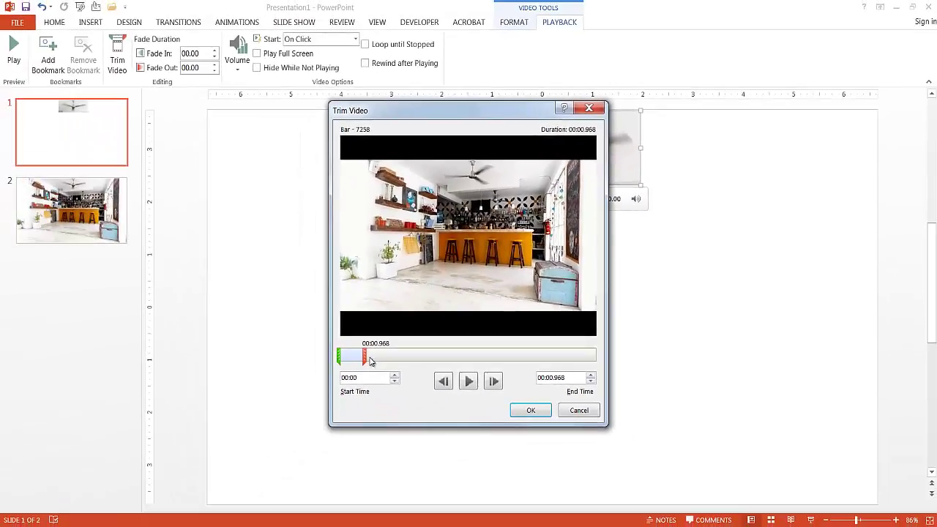
left_click(521, 410)
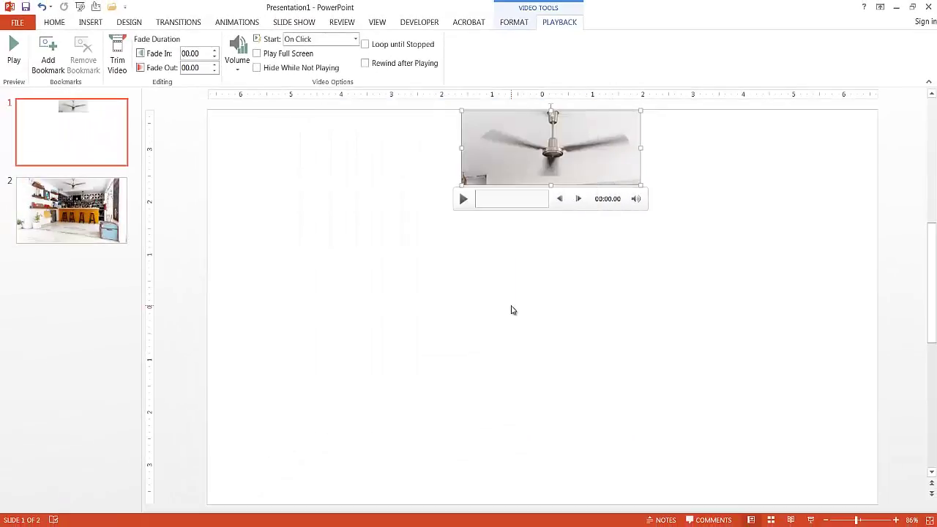
left_click(464, 200)
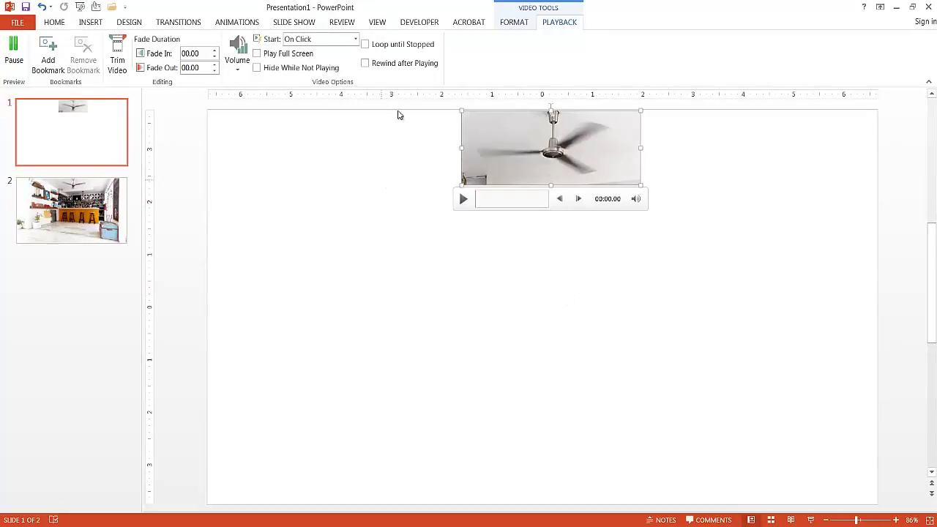
- Set the fan video to loop until stopped and start automatically, and paste a copy of it onto slide 2's still picture
left_click(366, 44)
left_click(355, 40)
left_click(335, 56)
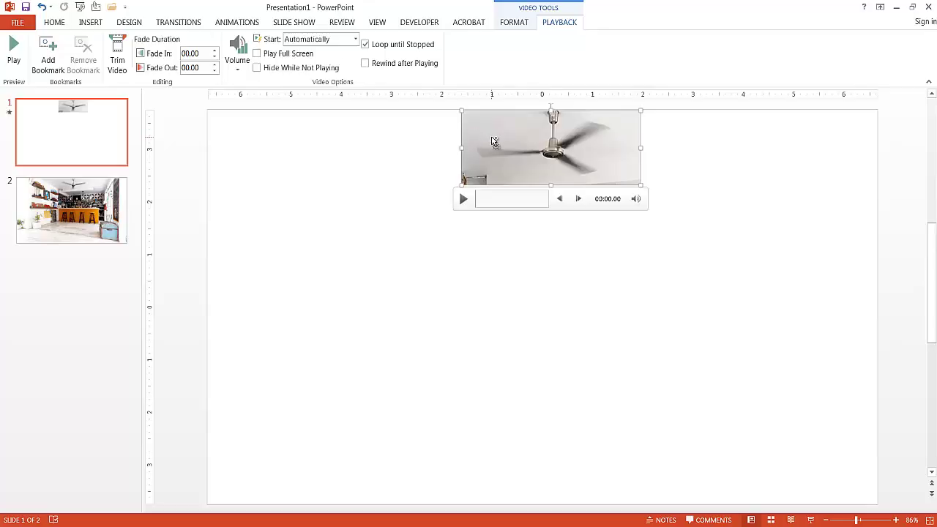
left_click(86, 202)
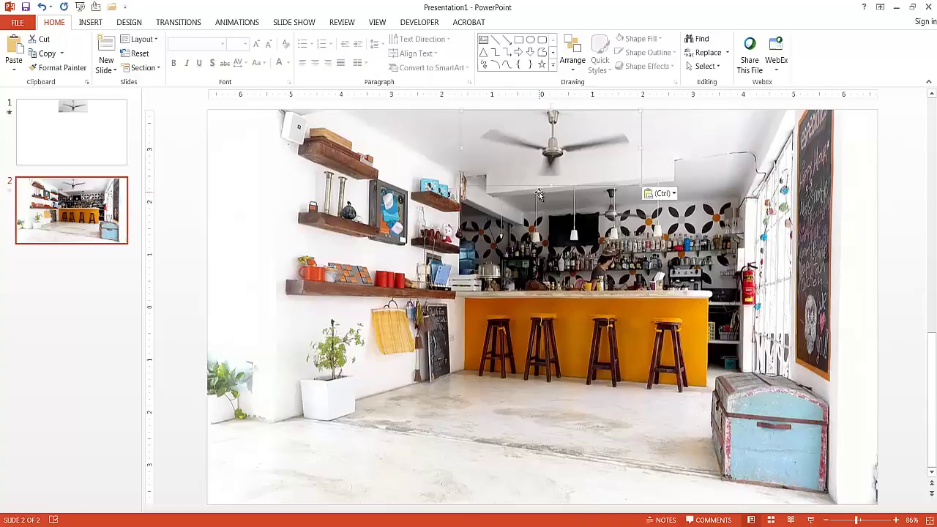
key("ctrl+v")
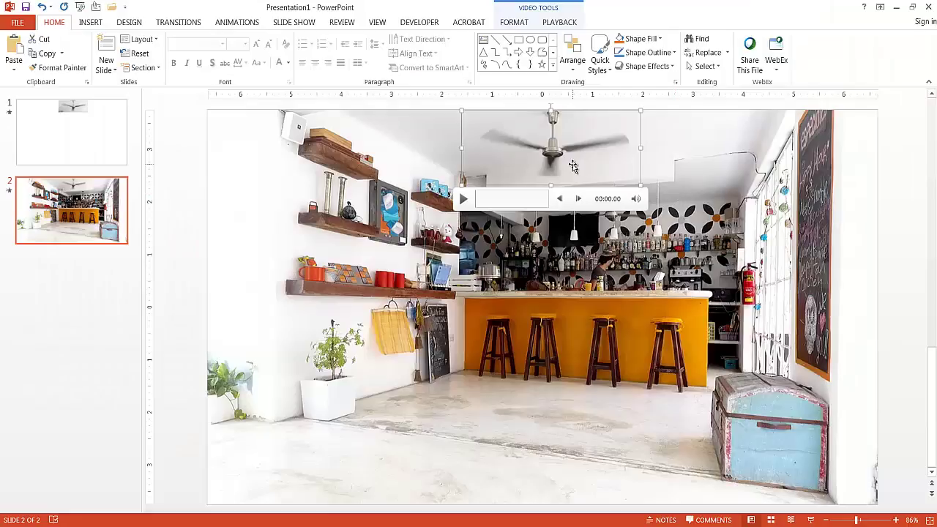
- Trim slide 2's fan video to end at 00:00.530 and run the slide show from the current slide
left_click(561, 23)
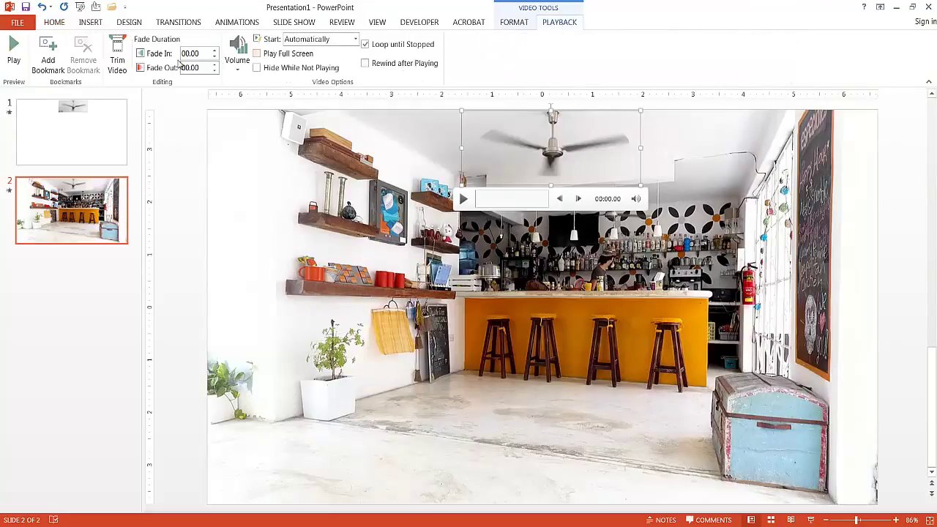
left_click(119, 60)
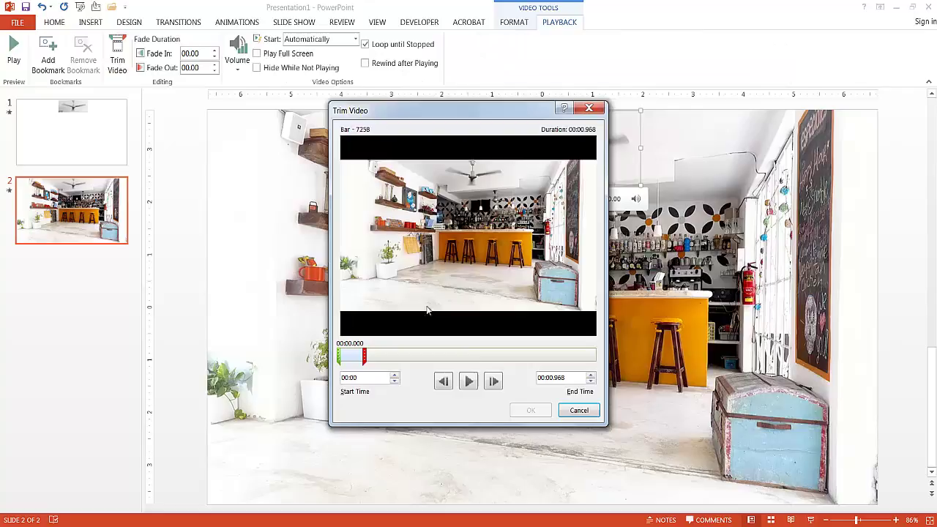
left_click_drag(364, 357, 356, 358)
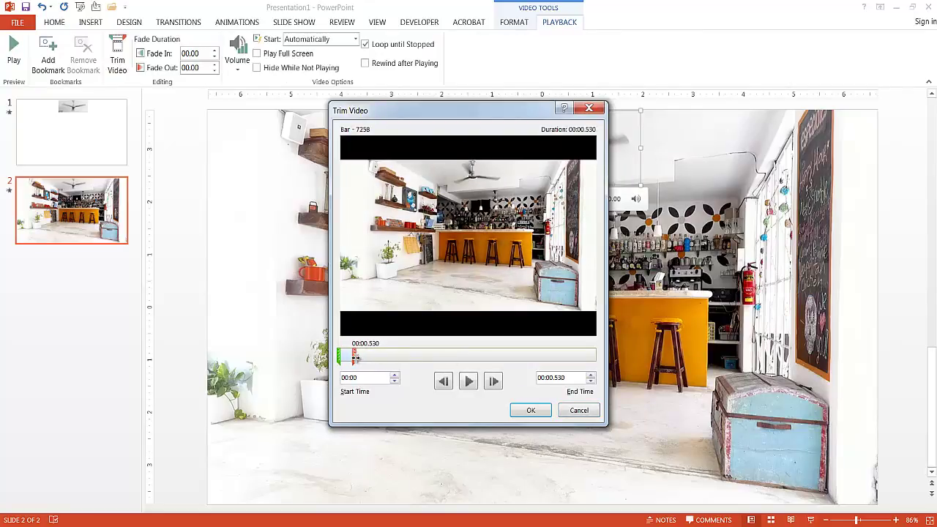
left_click(532, 411)
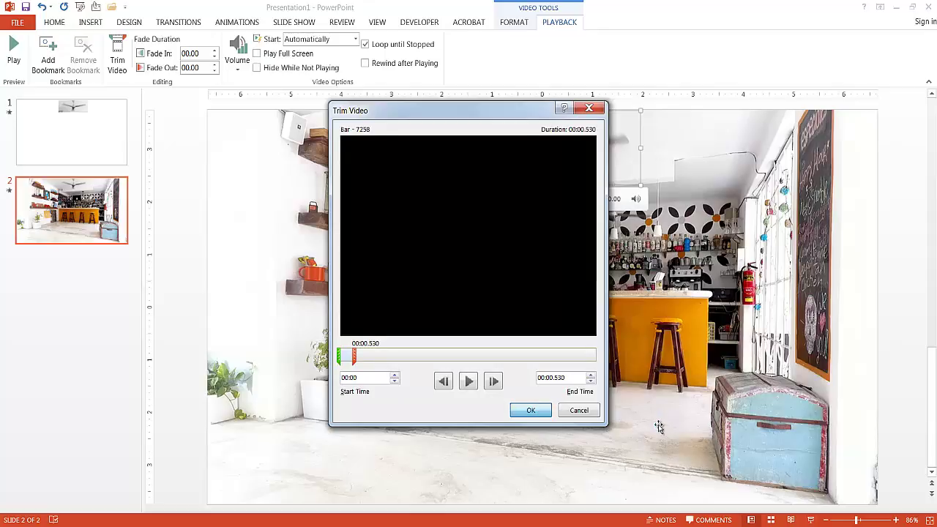
left_click(811, 521)
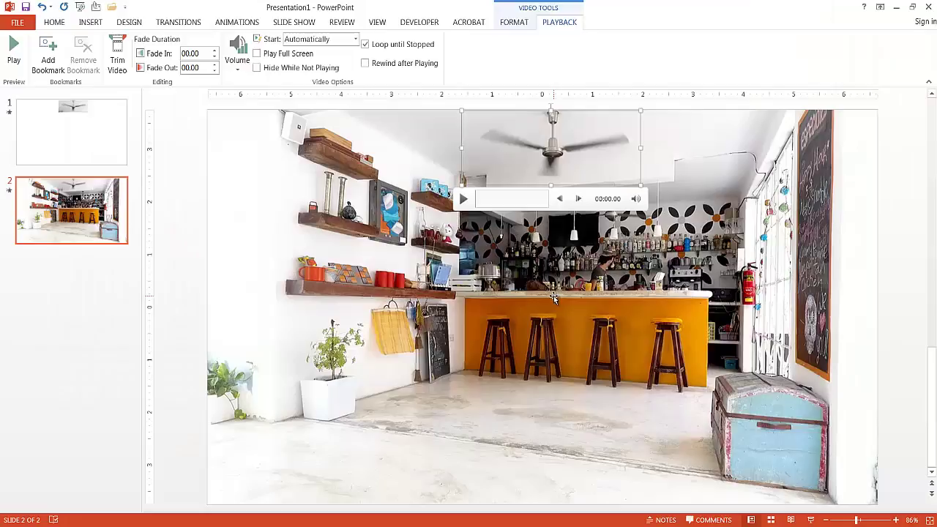
- Trim slide 2's fan video again to start at 00:01.078 with a new end point, and run the slide show
left_click(119, 58)
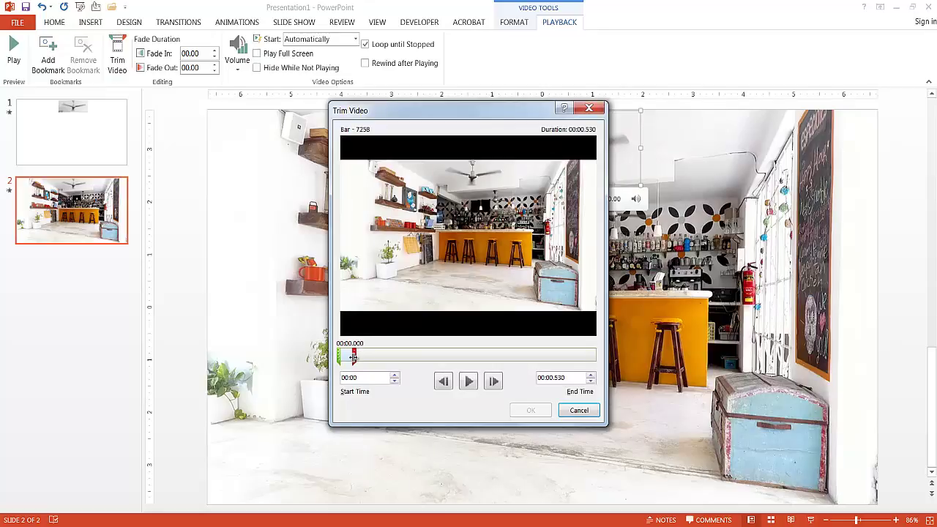
mouse_move(356, 356)
left_mouse_down()
mouse_move(383, 357)
mouse_move(352, 357)
mouse_move(364, 359)
left_mouse_up()
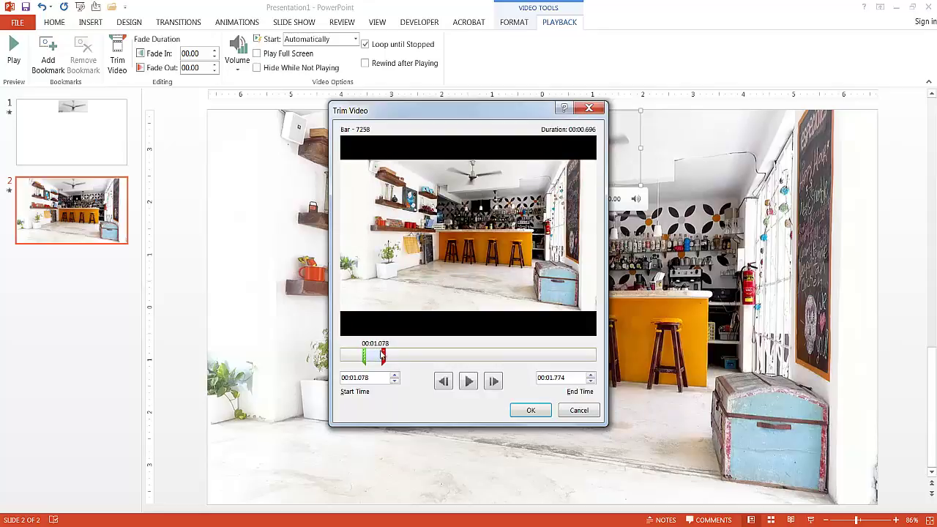
mouse_move(382, 356)
left_mouse_down()
mouse_move(368, 355)
mouse_move(365, 339)
mouse_move(402, 325)
left_mouse_up()
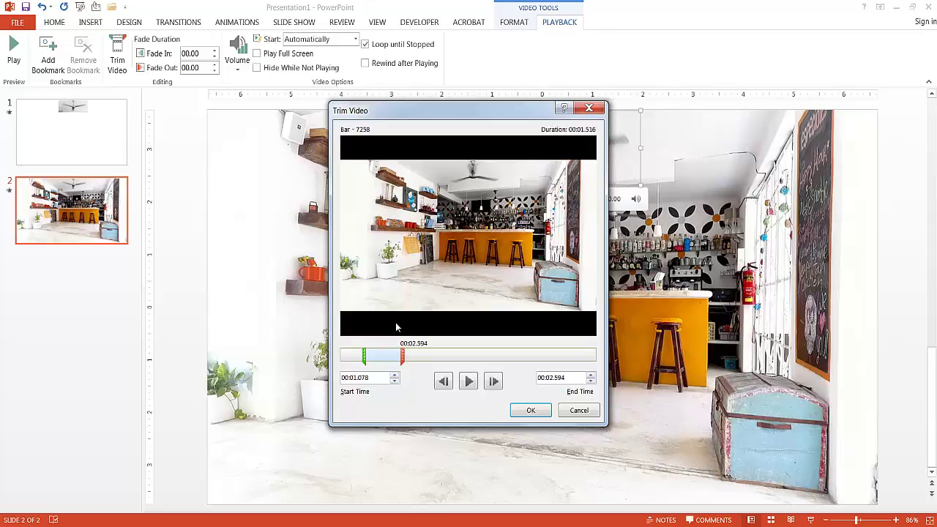
left_click_drag(402, 357, 373, 356)
left_click(531, 410)
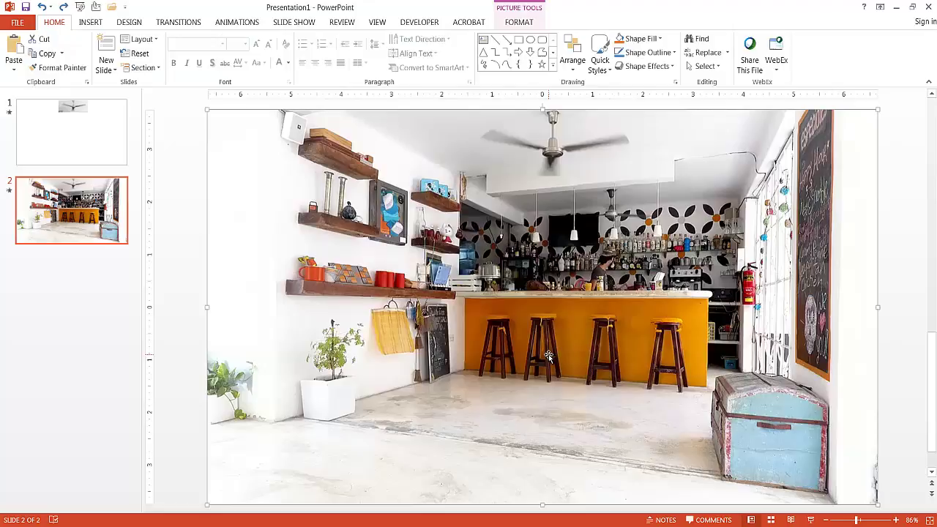
left_click(812, 521)
- Delete slide 1, which holds only the cropped fan video
left_click(103, 137)
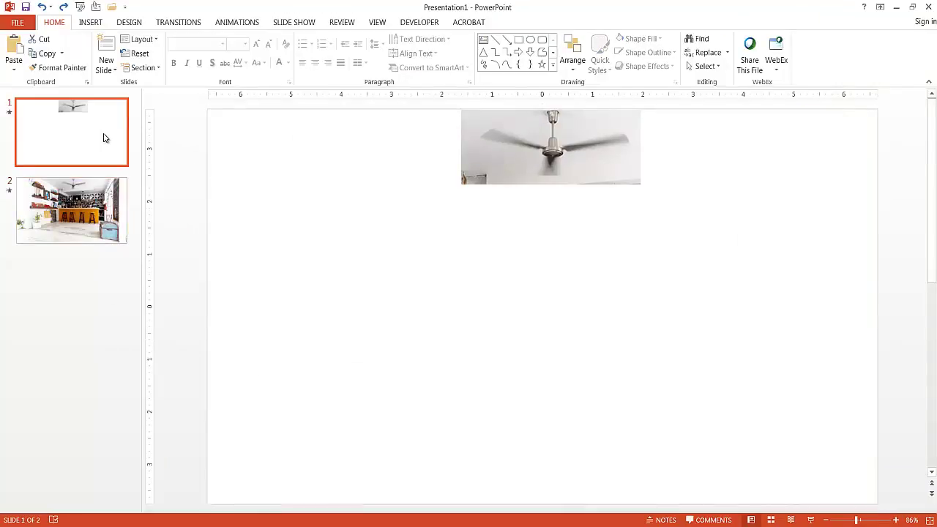
right_click(108, 137)
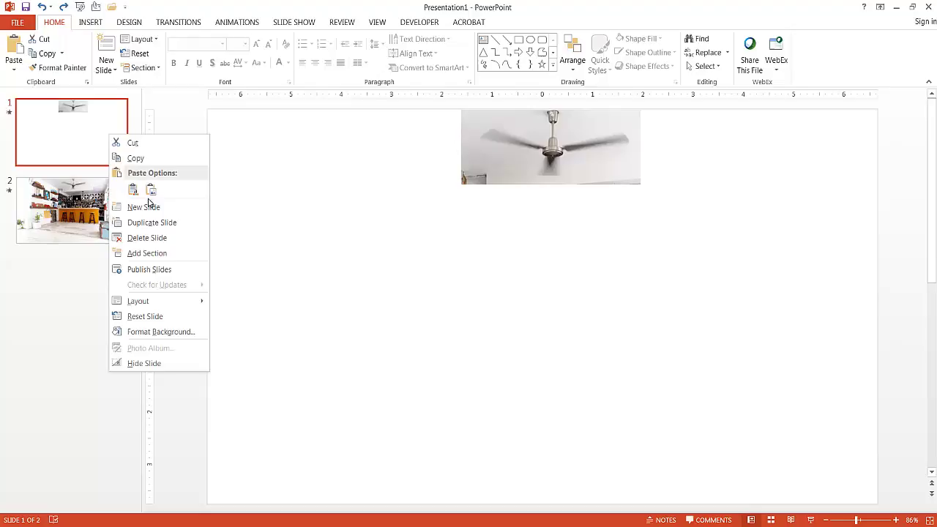
left_click(163, 237)
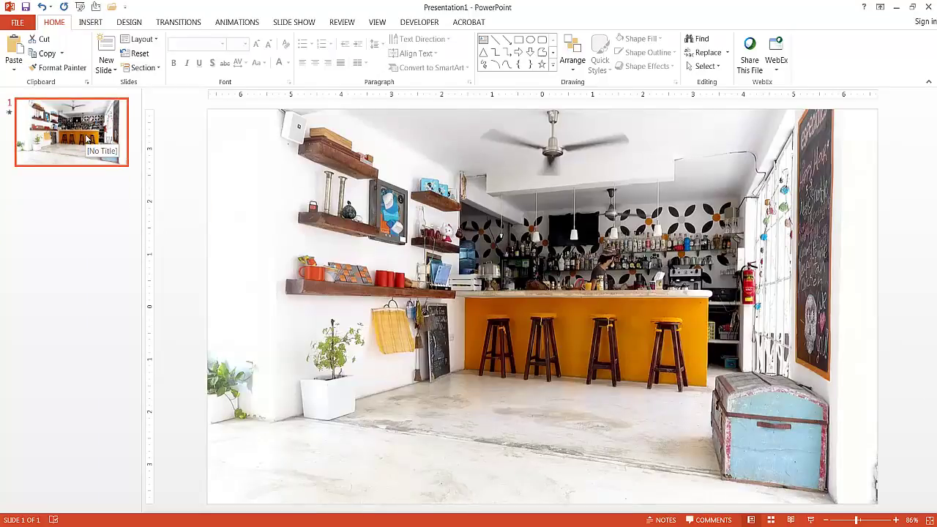
- Save the presentation under the file name example in the cinegraph folder on the computer
left_click(19, 23)
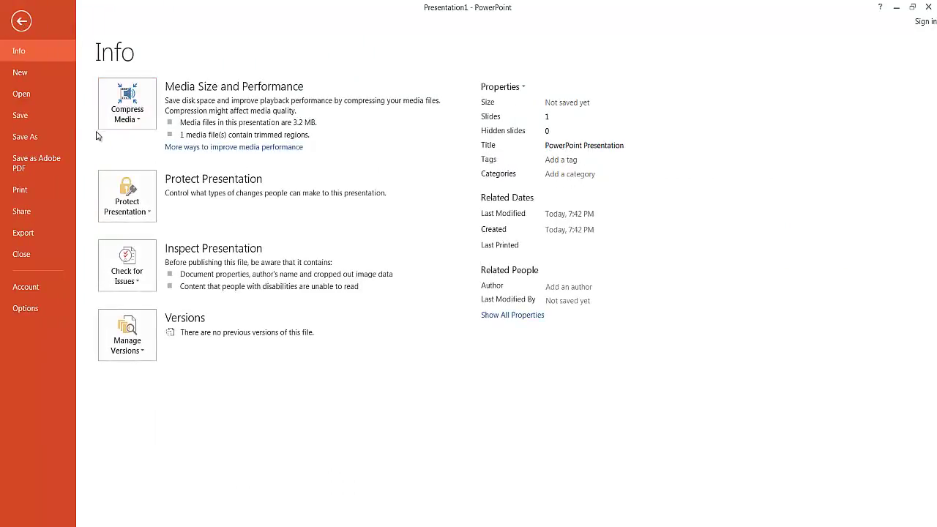
left_click(30, 115)
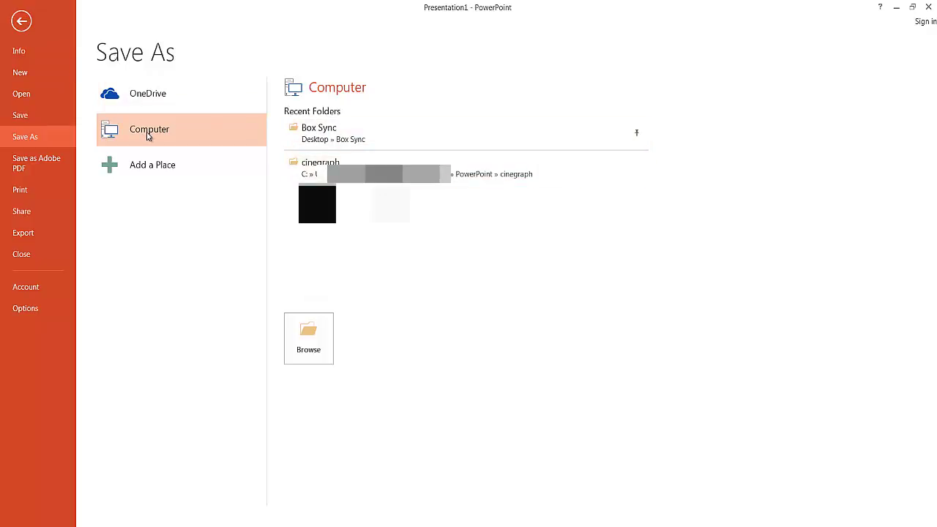
left_click(57, 116)
left_click(310, 163)
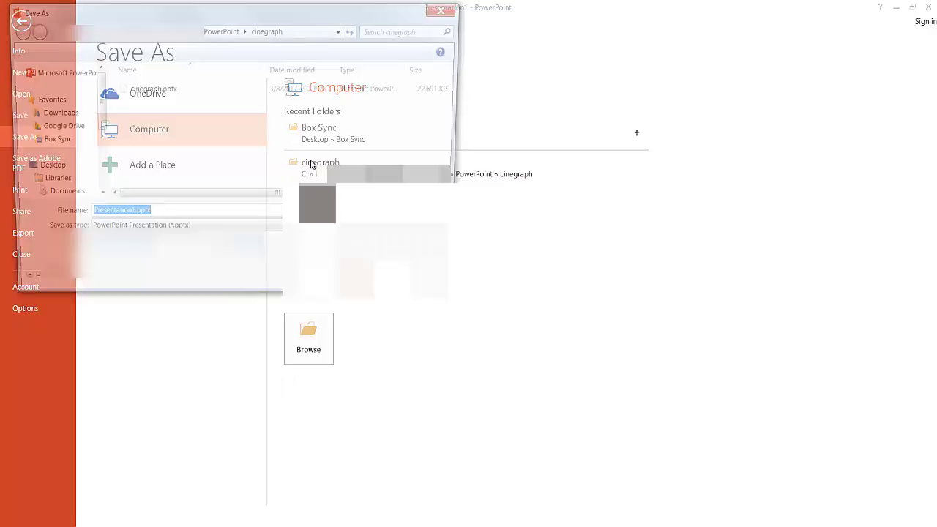
left_click(156, 218)
key("ctrl+a")
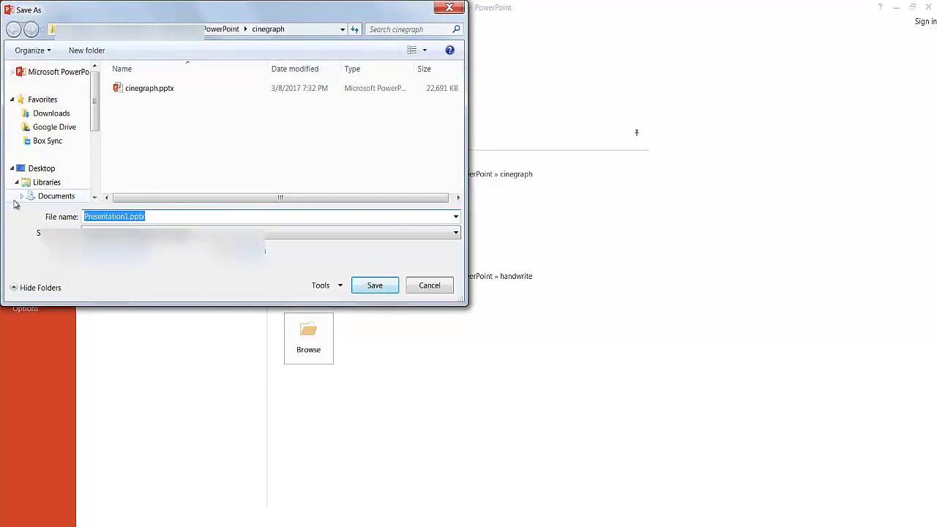
type("t")
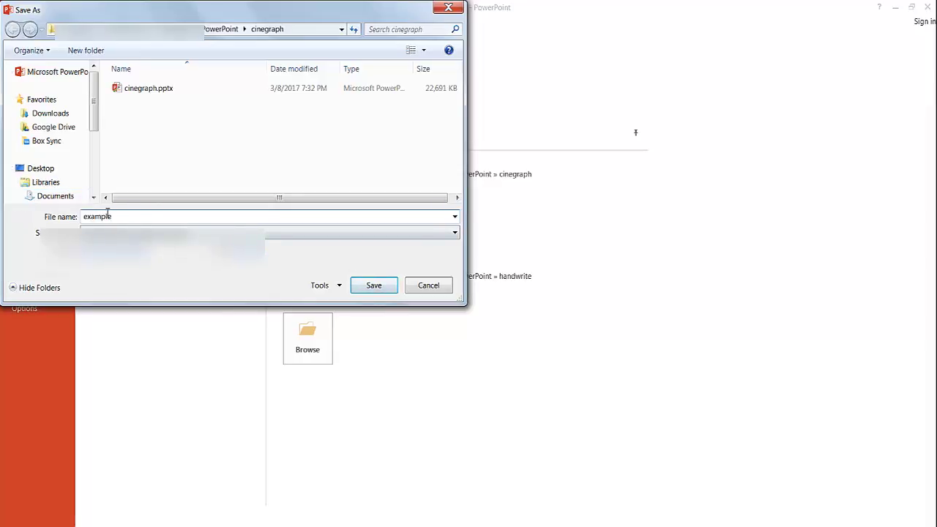
left_click(374, 287)
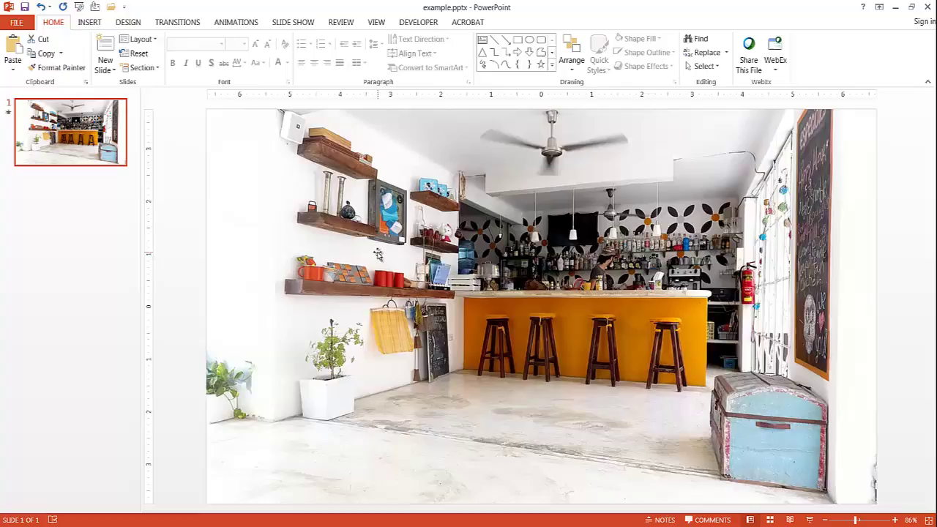
- Compress the presentation's media at Presentation Quality and save the file again
left_click(16, 23)
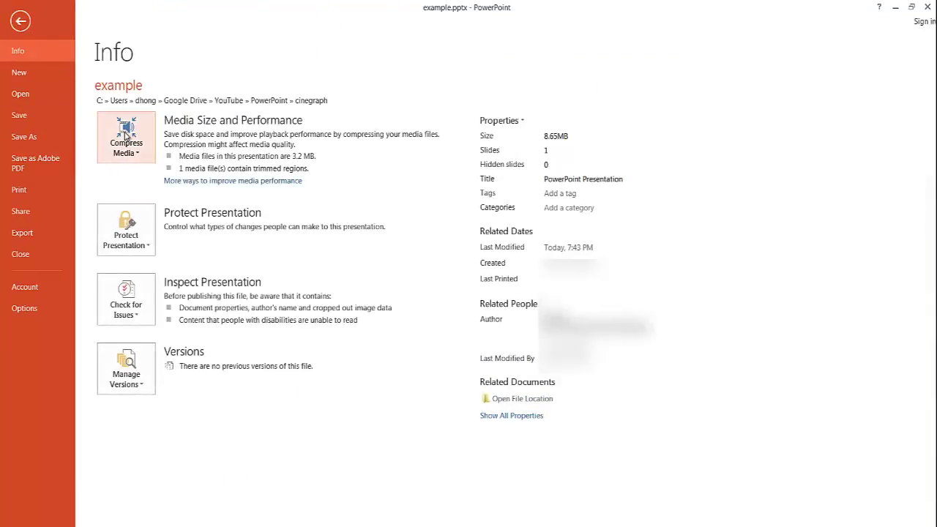
left_click(126, 134)
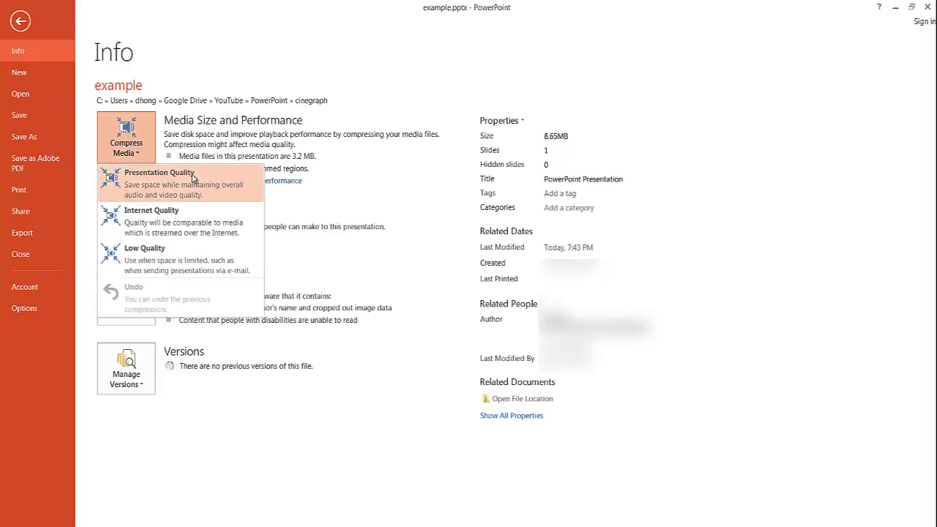
left_click(173, 178)
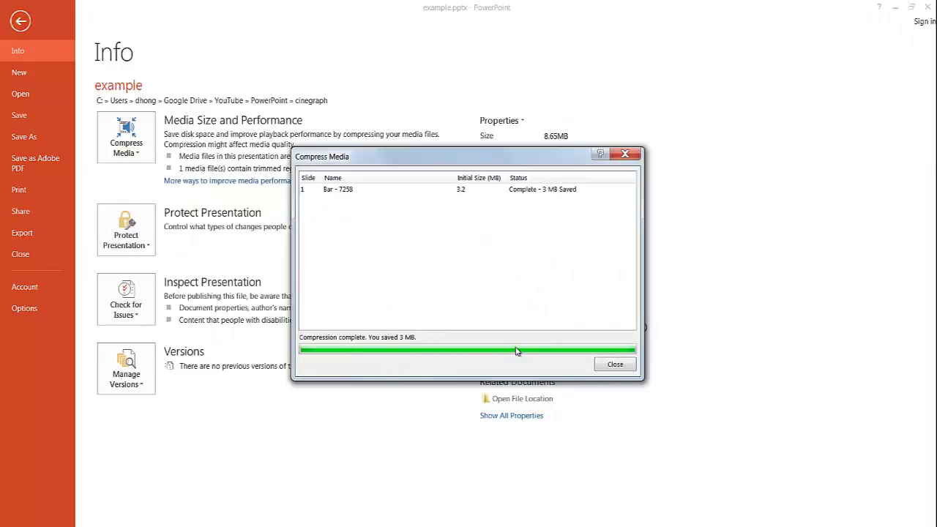
left_click(617, 367)
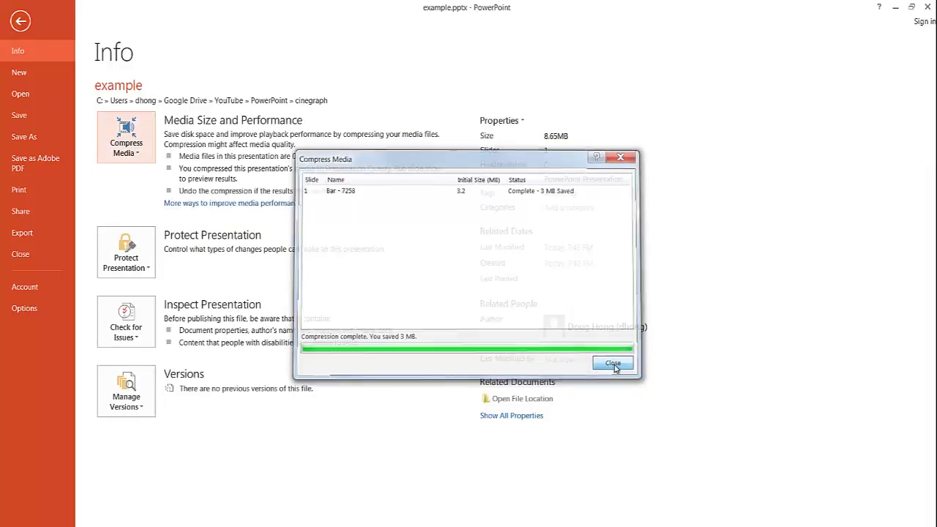
left_click(19, 116)
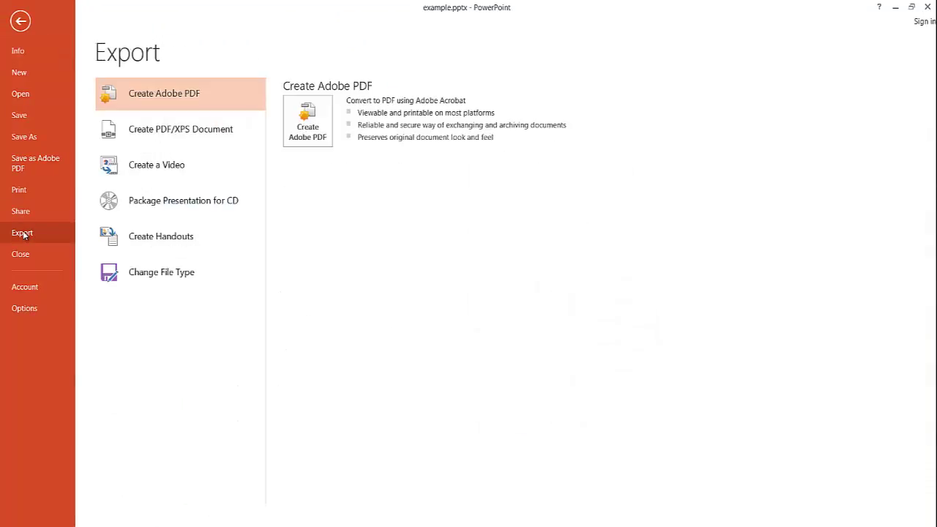
- Export the presentation as the video example.mp4 in the cinegraph folder and check the exported file there
left_click(173, 164)
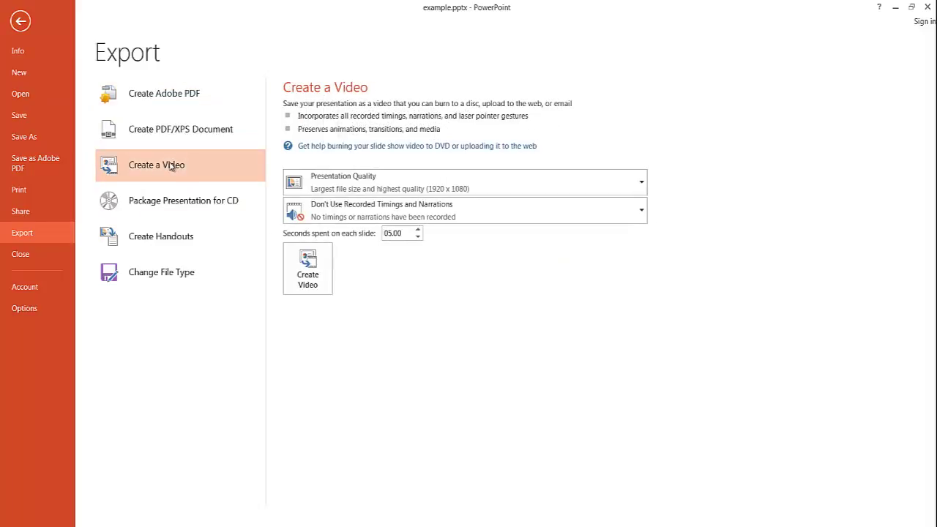
left_click(314, 277)
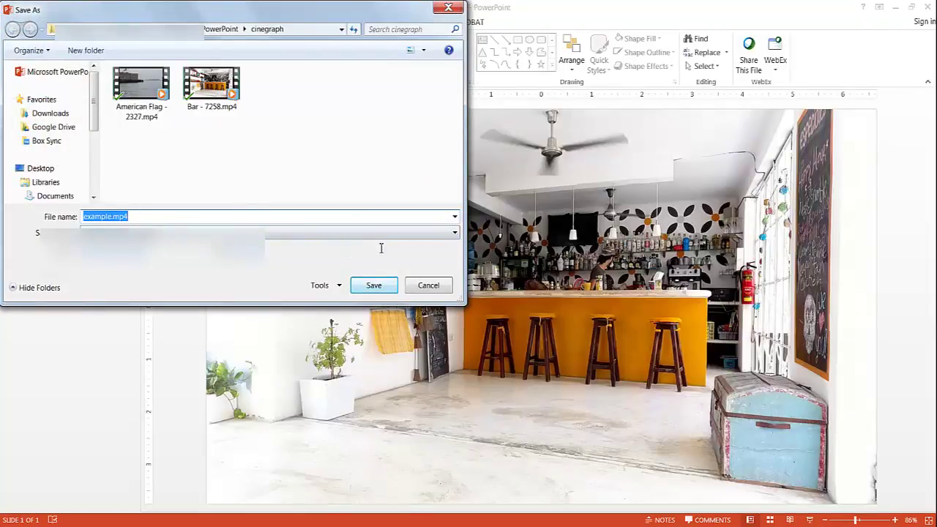
left_click(371, 287)
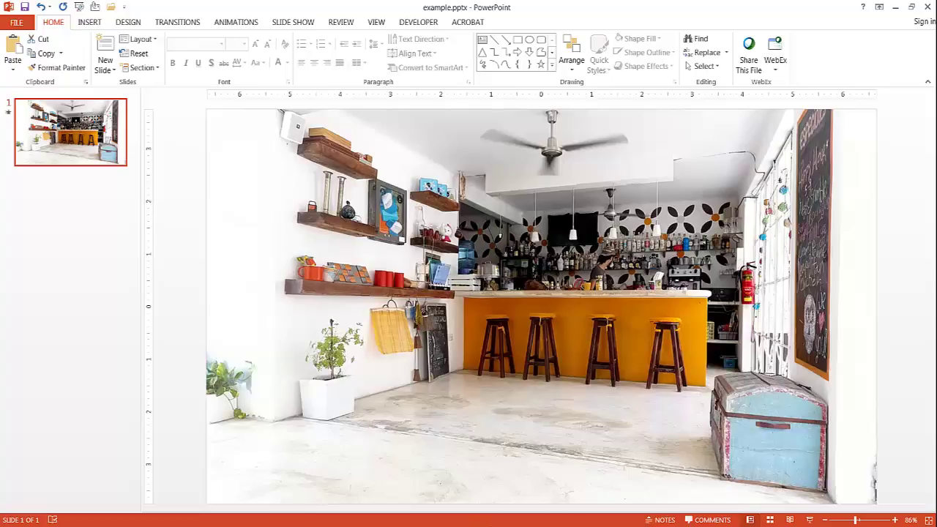
left_click(221, 469)
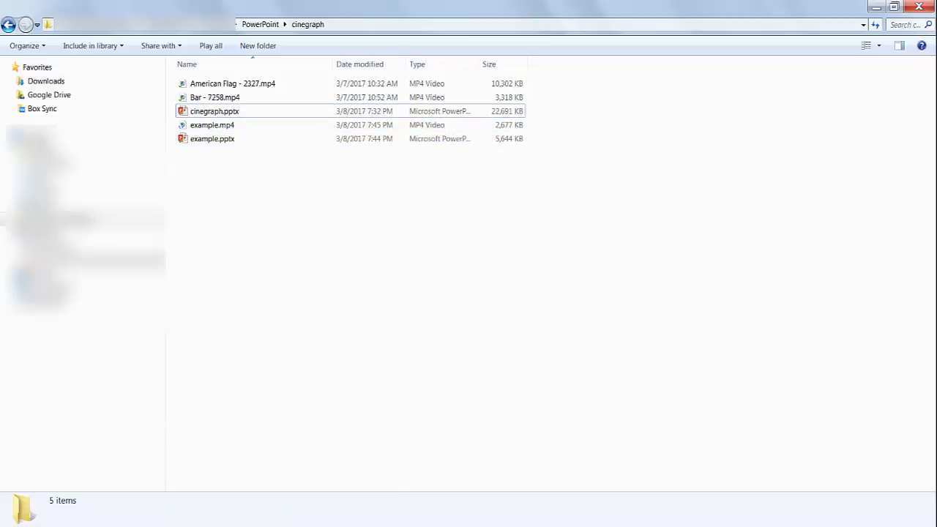
left_click(335, 388)
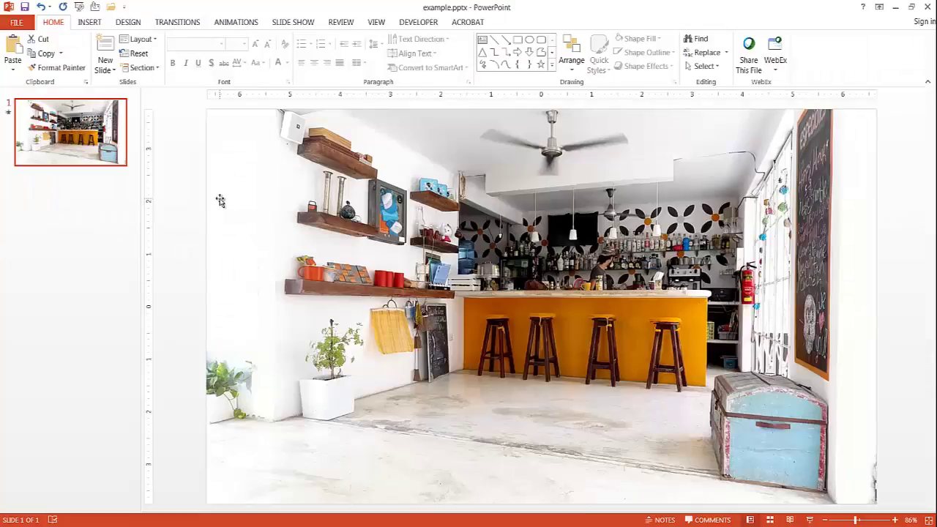
- Create a new presentation and change its first slide to the Blank layout
key("ctrl+n")
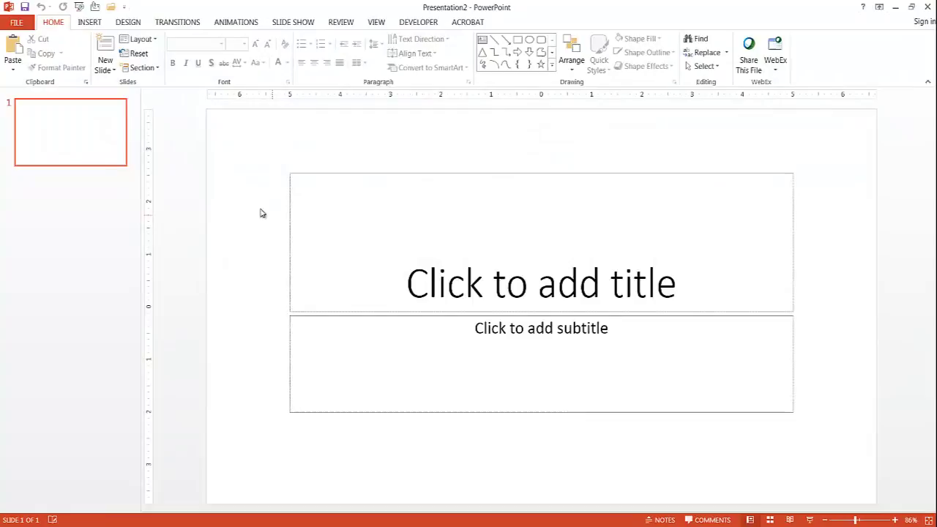
left_click(140, 39)
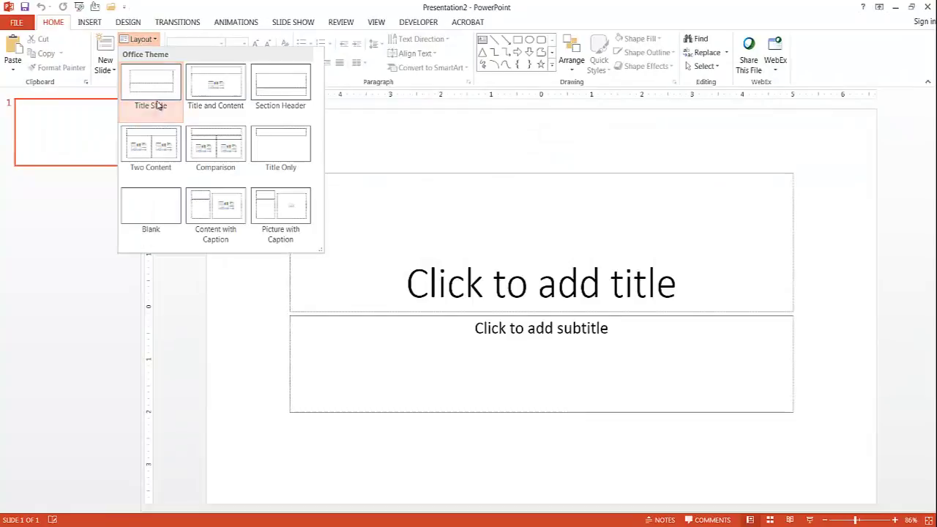
left_click(151, 206)
left_click(79, 125)
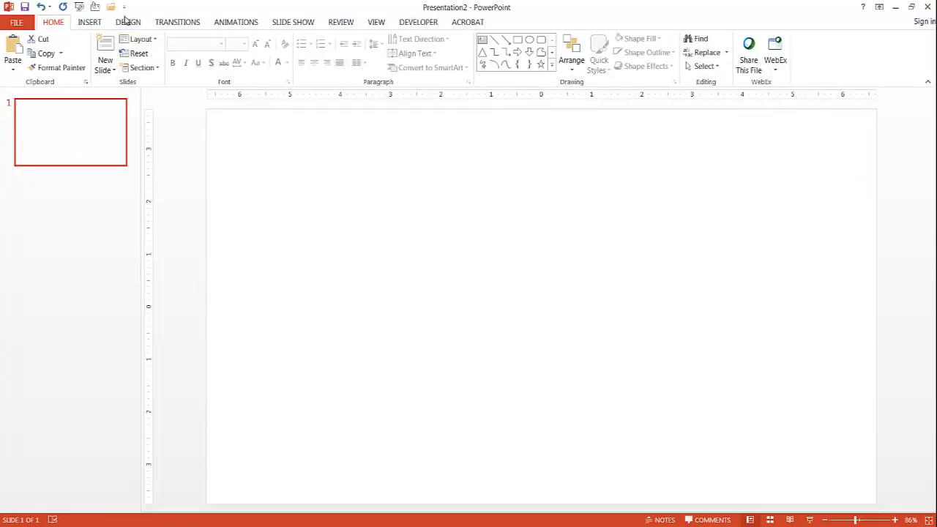
- Insert the exported video example.mp4 from the cinegraph folder onto the blank slide
left_click(90, 22)
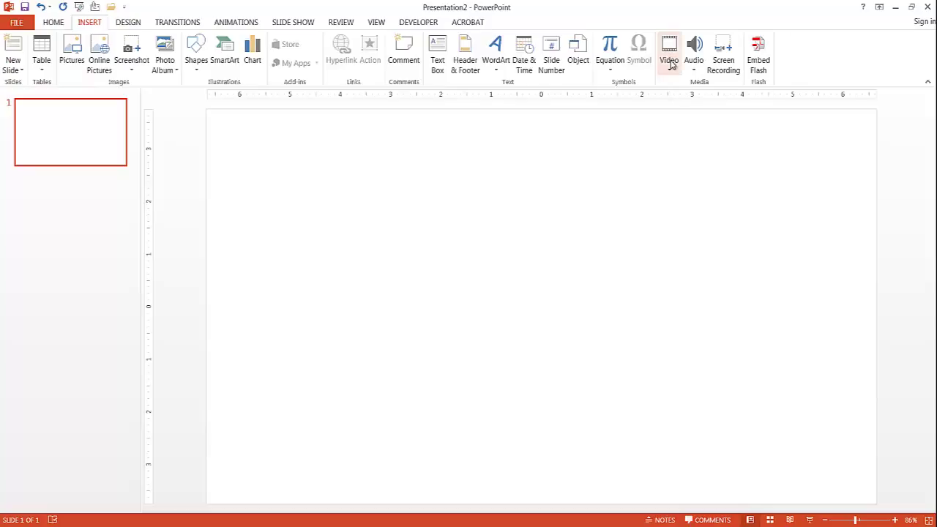
left_click(670, 62)
left_click(685, 101)
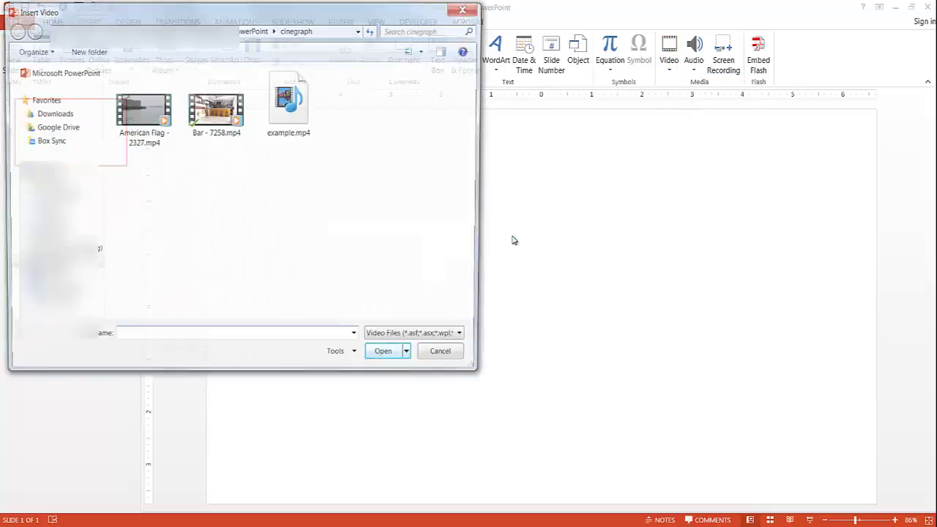
double_click(289, 110)
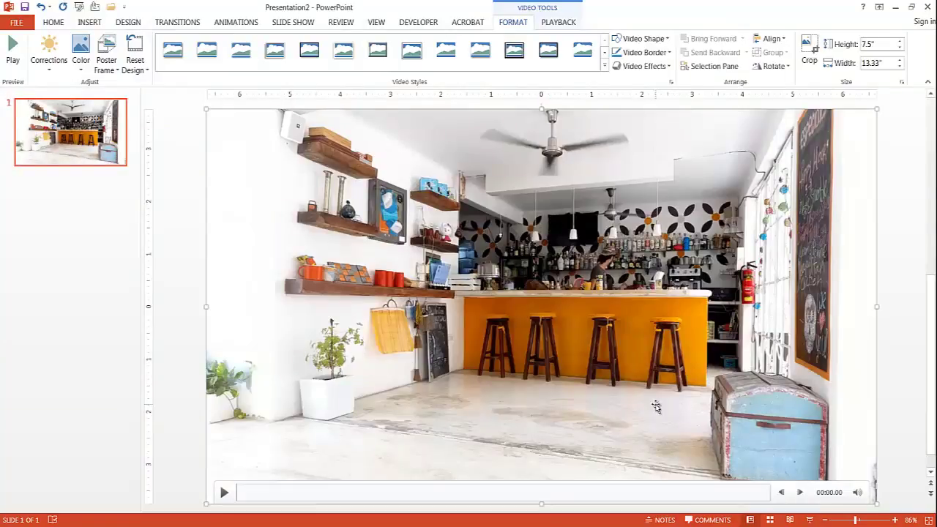
- Run the slide show, and set the inserted video to loop until stopped and start automatically
left_click(811, 521)
left_click(560, 24)
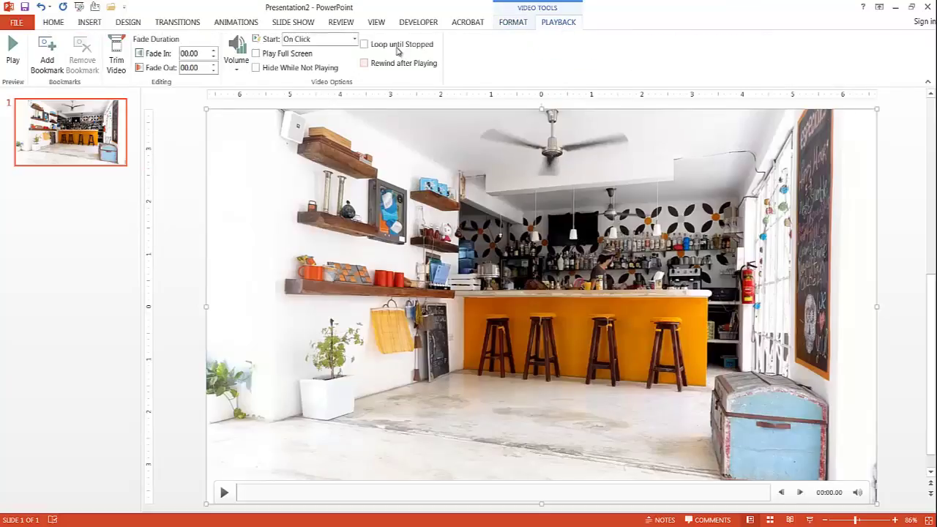
left_click(364, 44)
left_click(356, 42)
left_click(321, 56)
- Save the new presentation as Presentation2 in the cinegraph folder and check its file size there
left_click(21, 24)
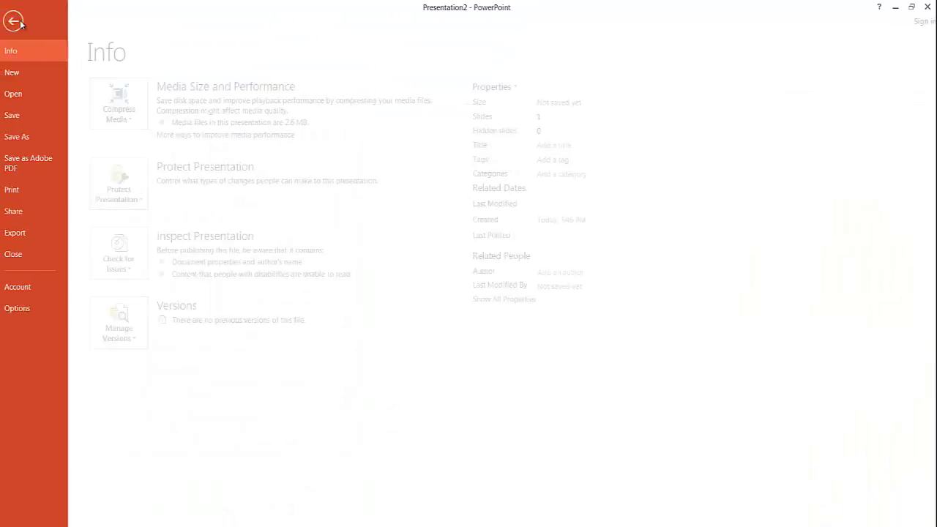
left_click(40, 115)
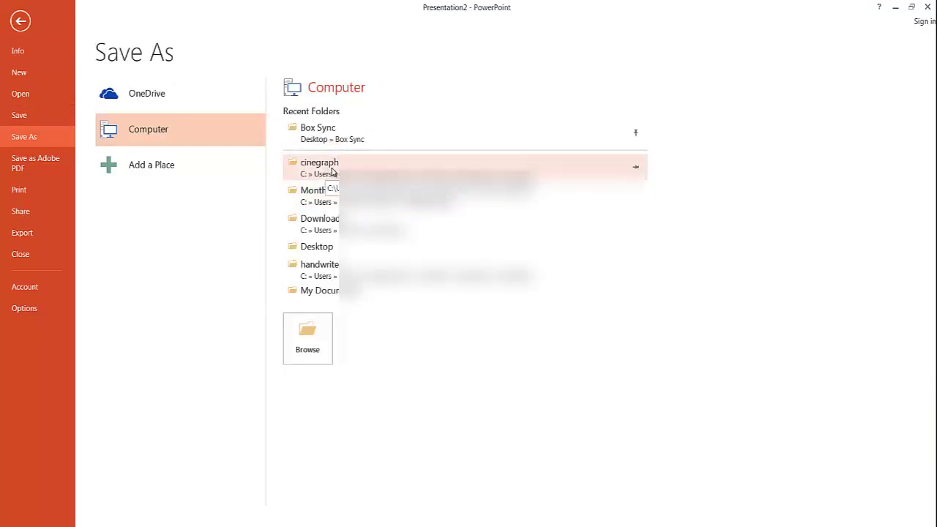
left_click(333, 171)
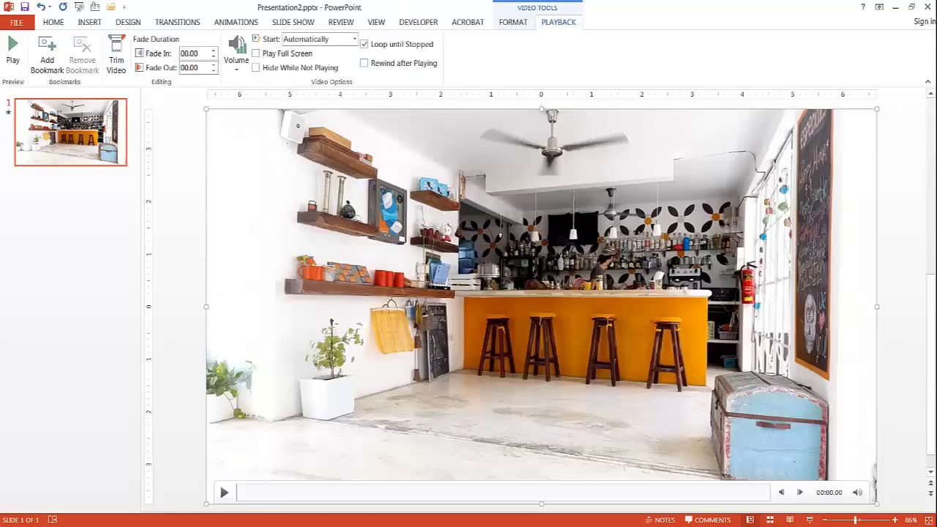
left_click(220, 465)
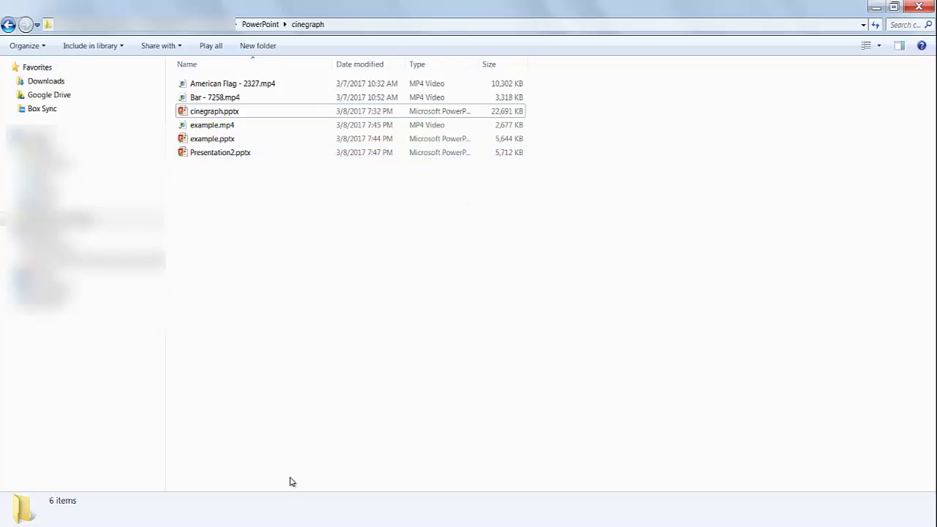
mouse_move(329, 513)
left_click(344, 439)
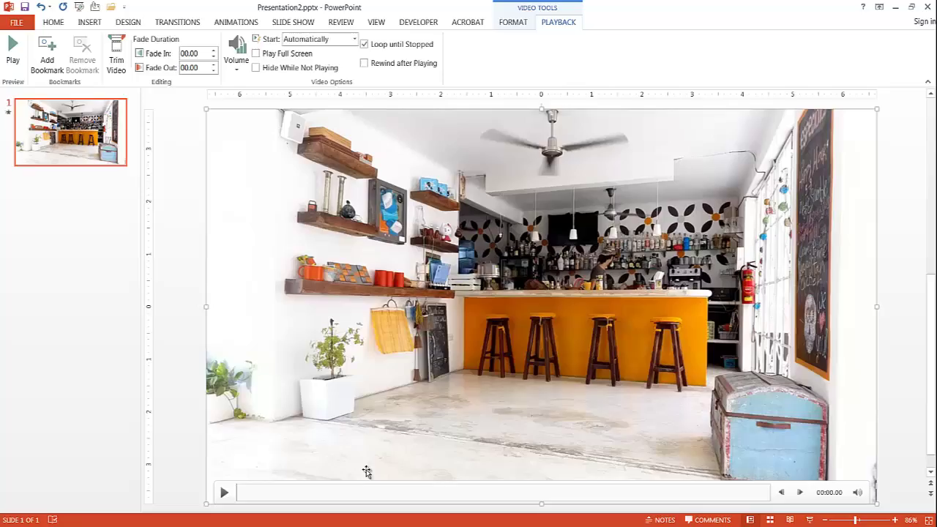
- Compress the media in Presentation2 at Presentation Quality and save the file again
left_click(22, 23)
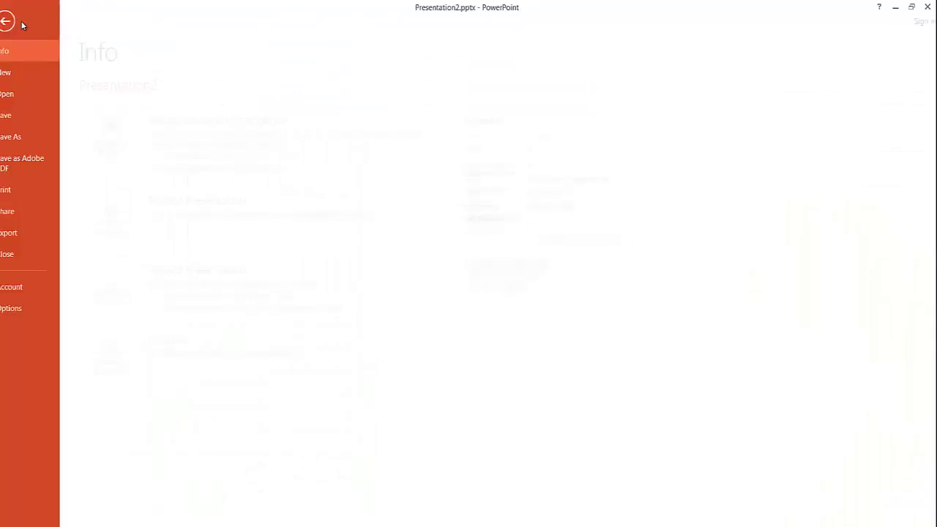
left_click(136, 133)
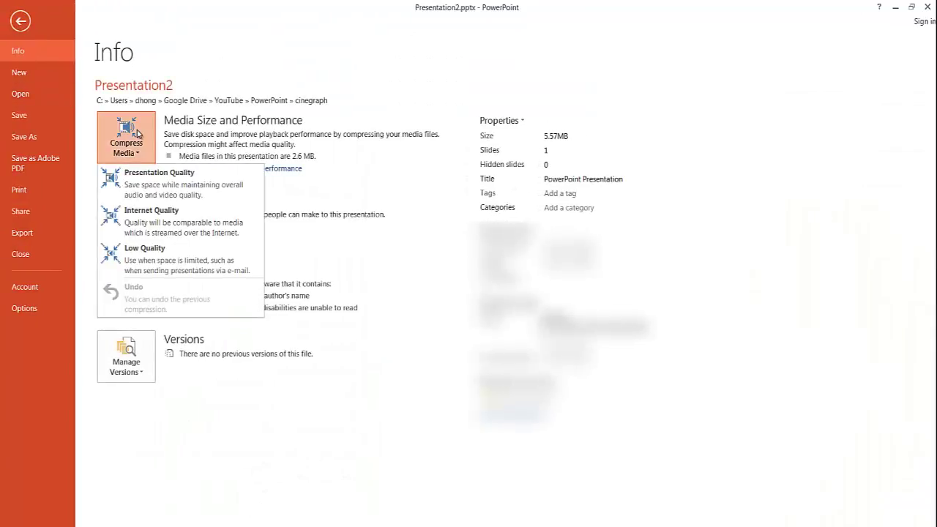
left_click(155, 188)
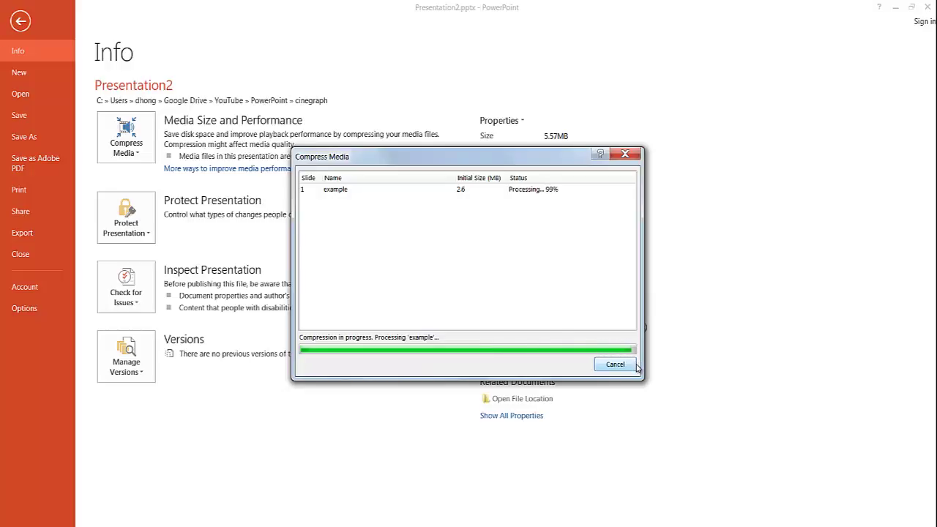
left_click(619, 368)
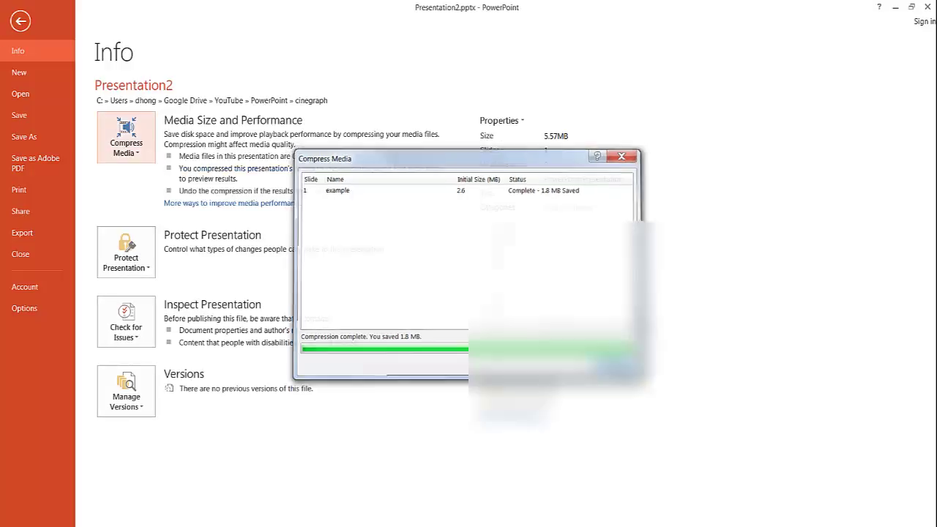
left_click(32, 114)
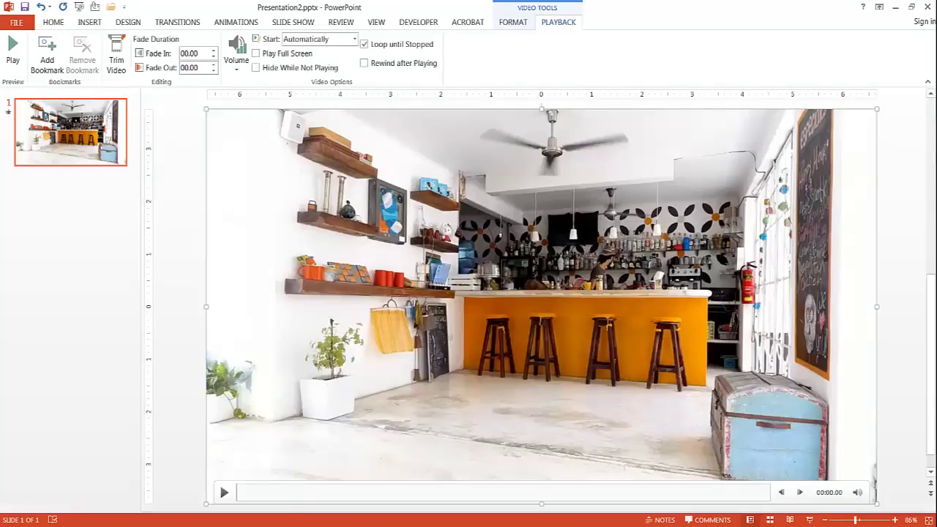
- Compare the file sizes of Presentation2.pptx and example.pptx in the cinegraph folder, and view both open presentations
key("alt+Tab")
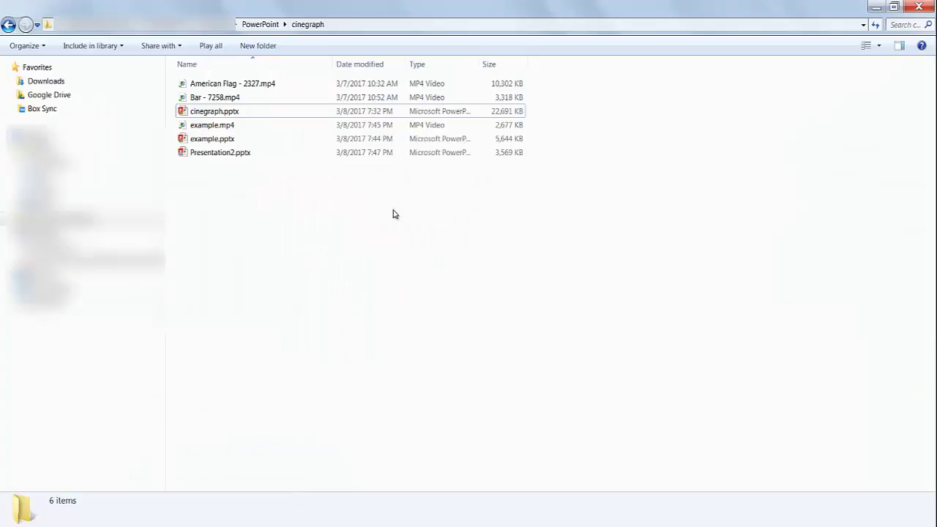
left_click(503, 155)
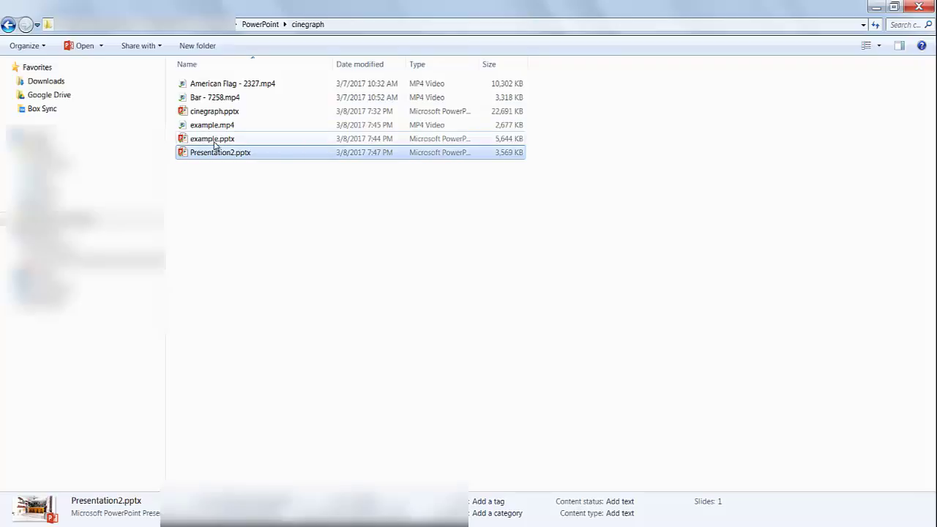
left_click(252, 414)
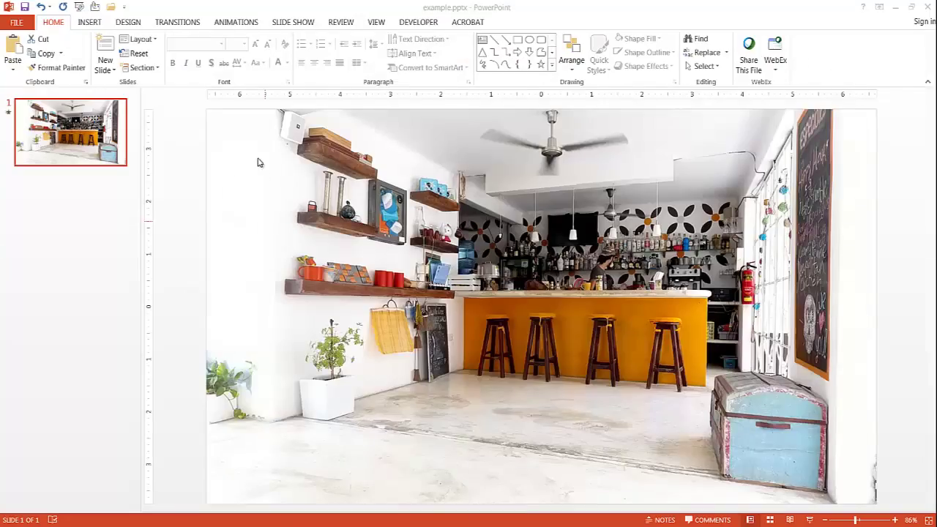
mouse_move(520, 143)
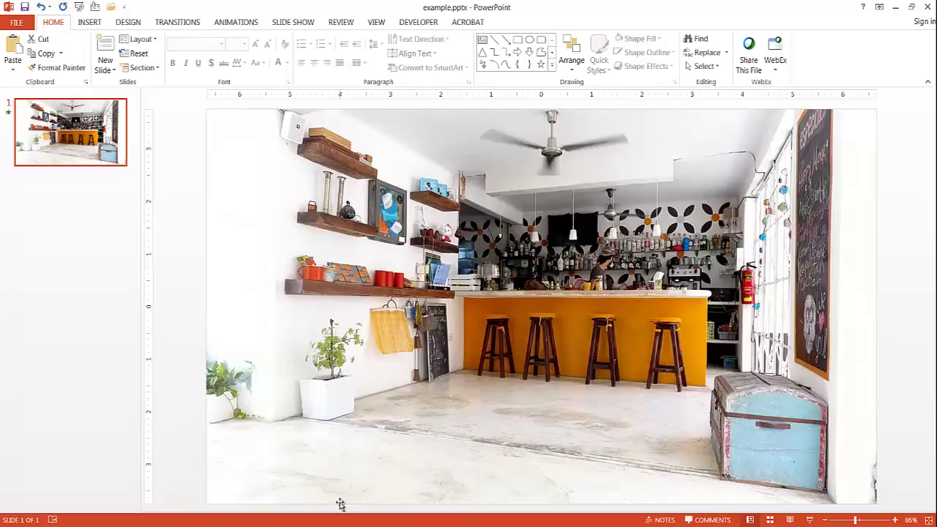
left_click(393, 469)
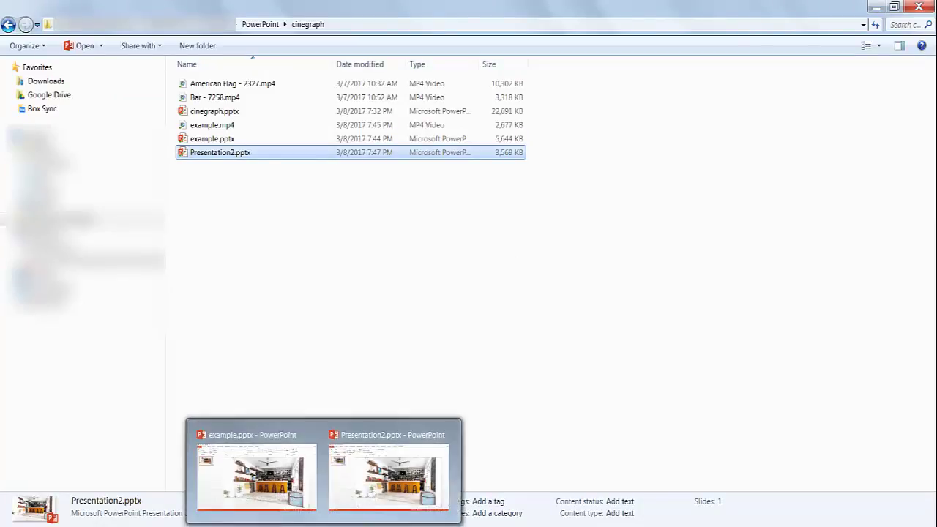
left_click(388, 501)
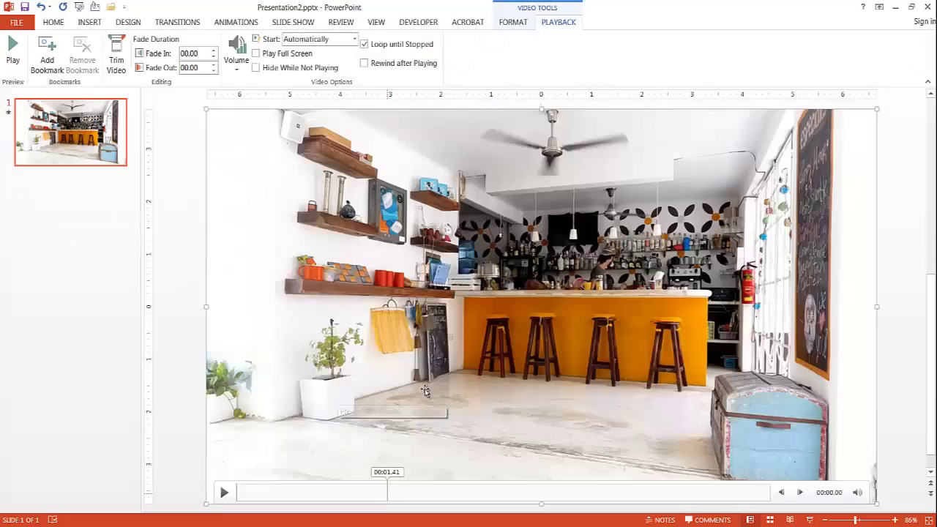